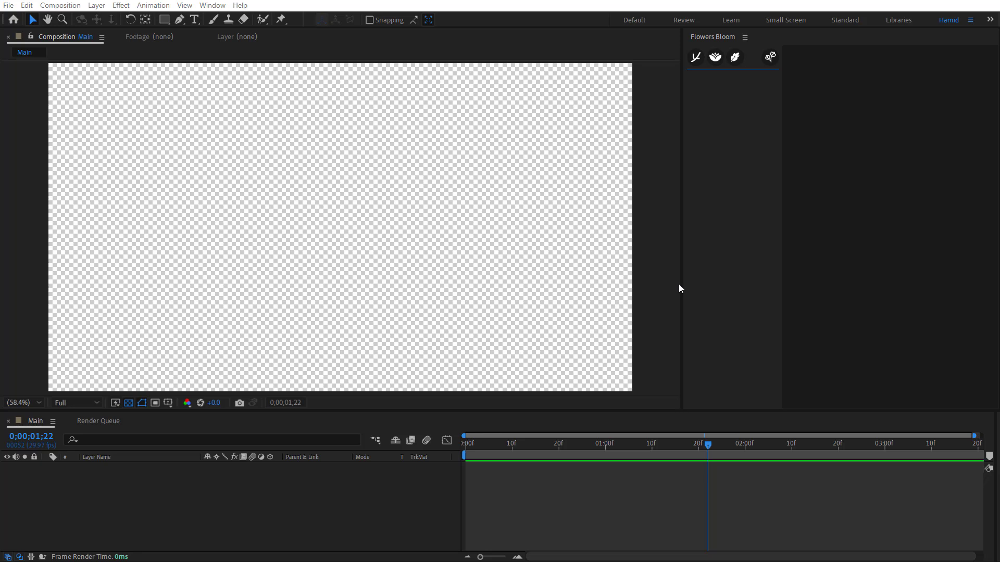
- Create Branch 1 from the first 1-Round Stem preset in a new Flower structure comp
{"action": "left_click", "coordinate": [696, 58]}
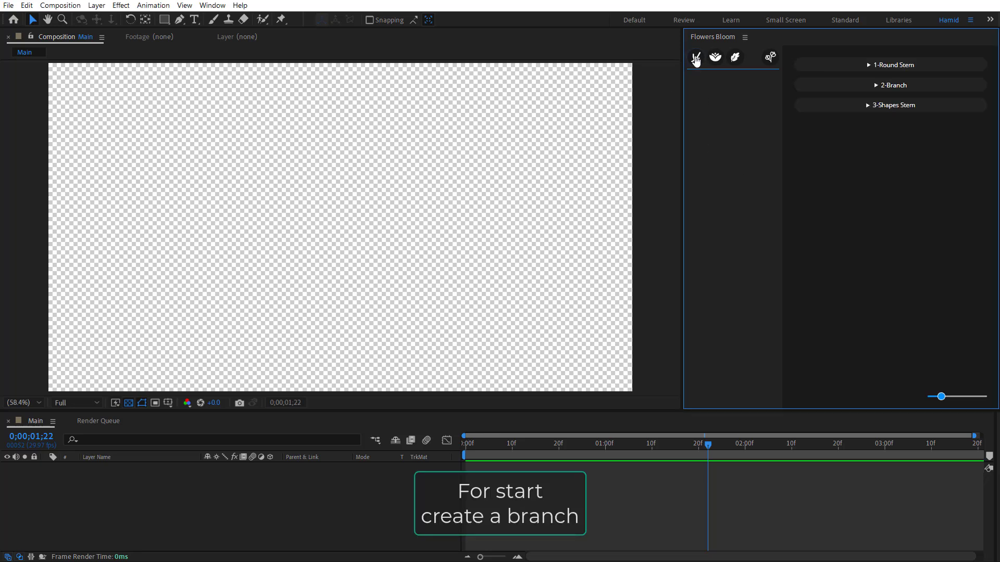
{"action": "left_click", "coordinate": [887, 65]}
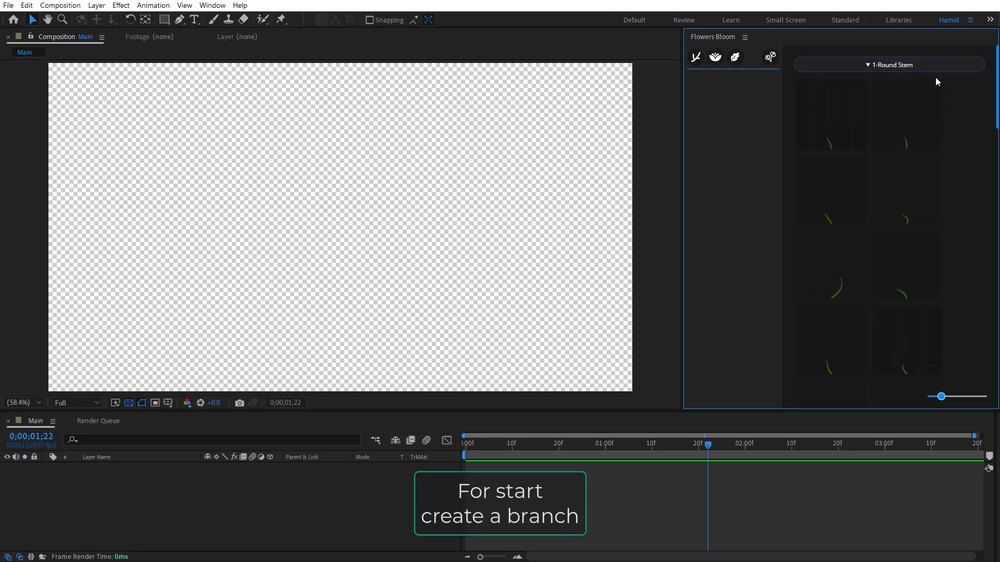
{"action": "left_click", "coordinate": [833, 124]}
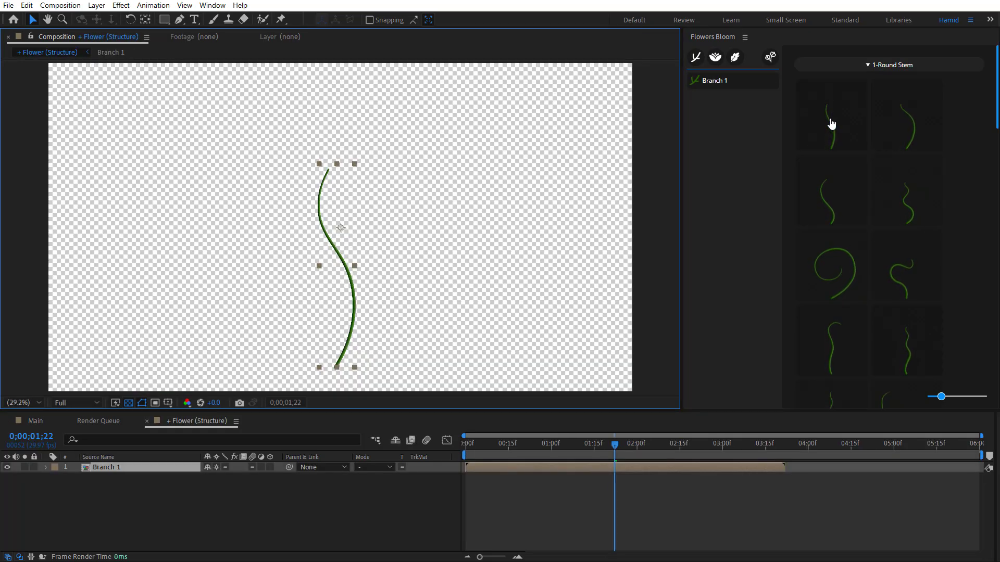
{"action": "left_click", "coordinate": [720, 81]}
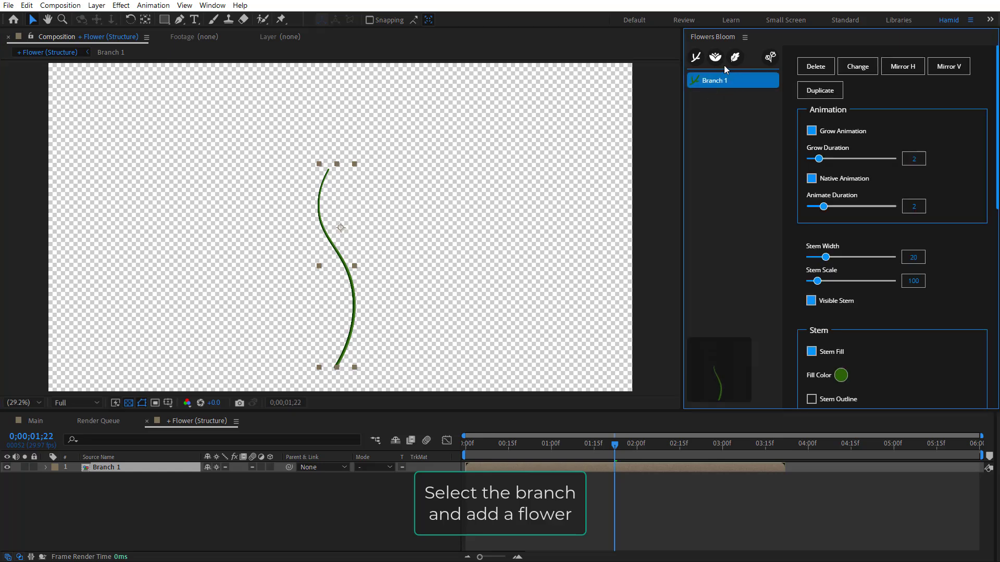
- Top Branch 1's stem with the pink rose from the Essential flower collection
{"action": "left_click", "coordinate": [715, 57]}
{"action": "left_click", "coordinate": [885, 103]}
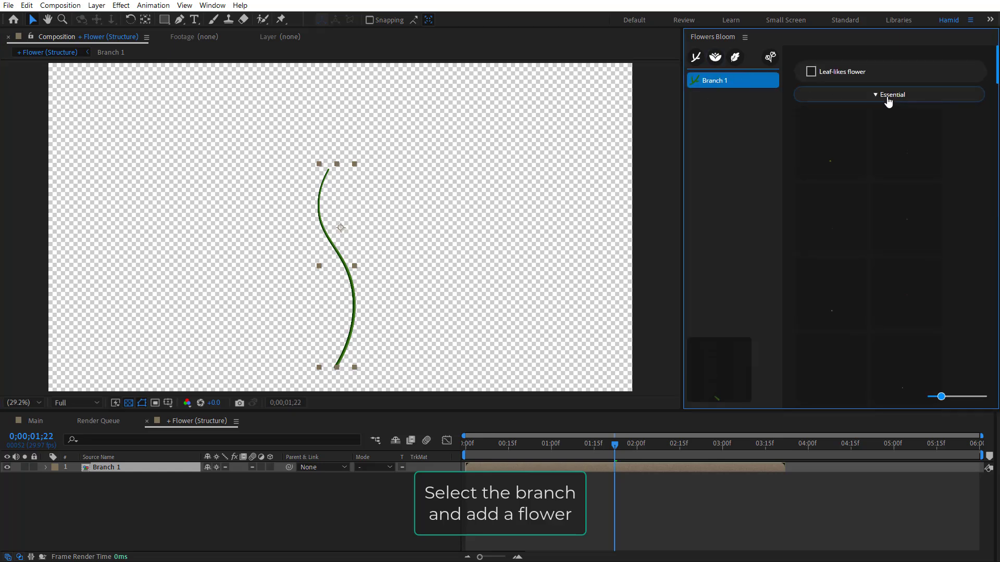
{"action": "scroll", "coordinate": [887, 146], "scroll_direction": "down", "scroll_amount": 2}
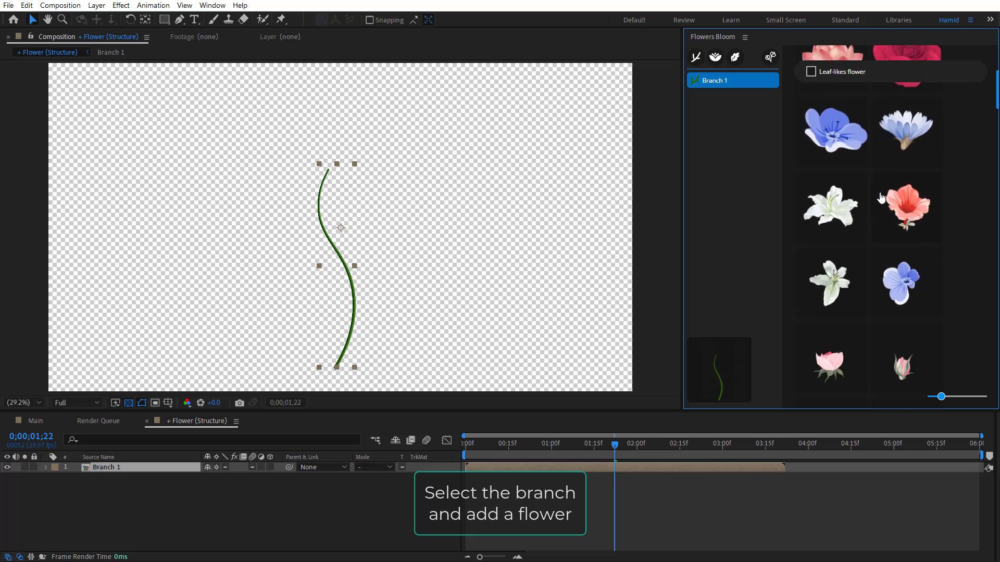
{"action": "scroll", "coordinate": [882, 182], "scroll_direction": "up", "scroll_amount": 3}
{"action": "scroll", "coordinate": [881, 210], "scroll_direction": "up", "scroll_amount": 1}
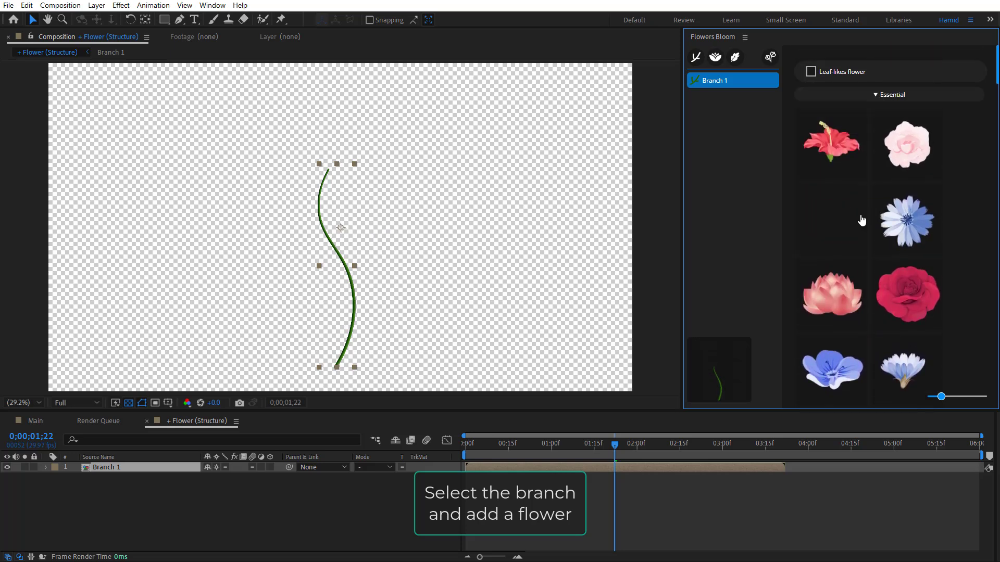
{"action": "left_click", "coordinate": [838, 219]}
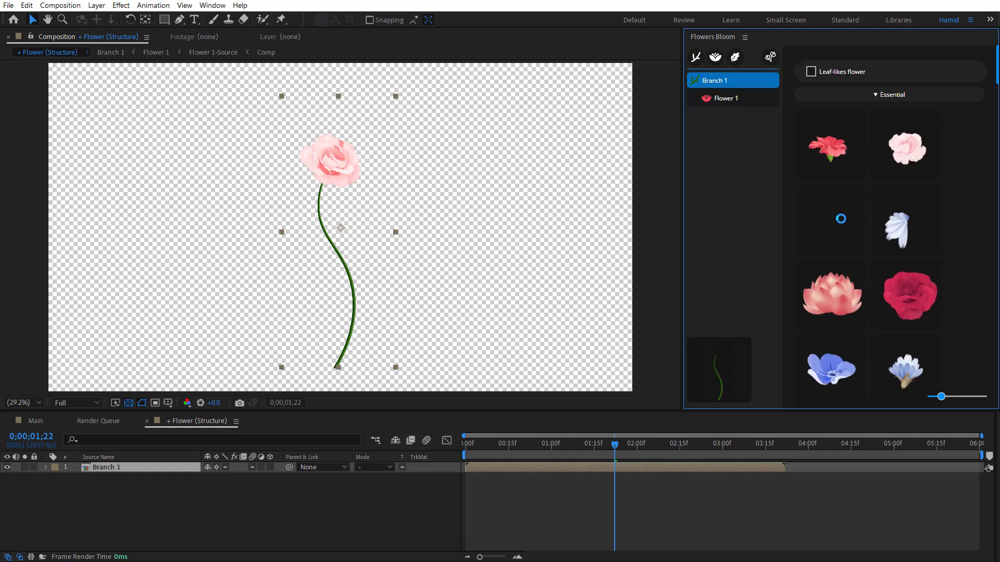
- Attach a green leaf from Animated Leaves (Essential) to Branch 1 and select Leaf 1
{"action": "left_click", "coordinate": [735, 58]}
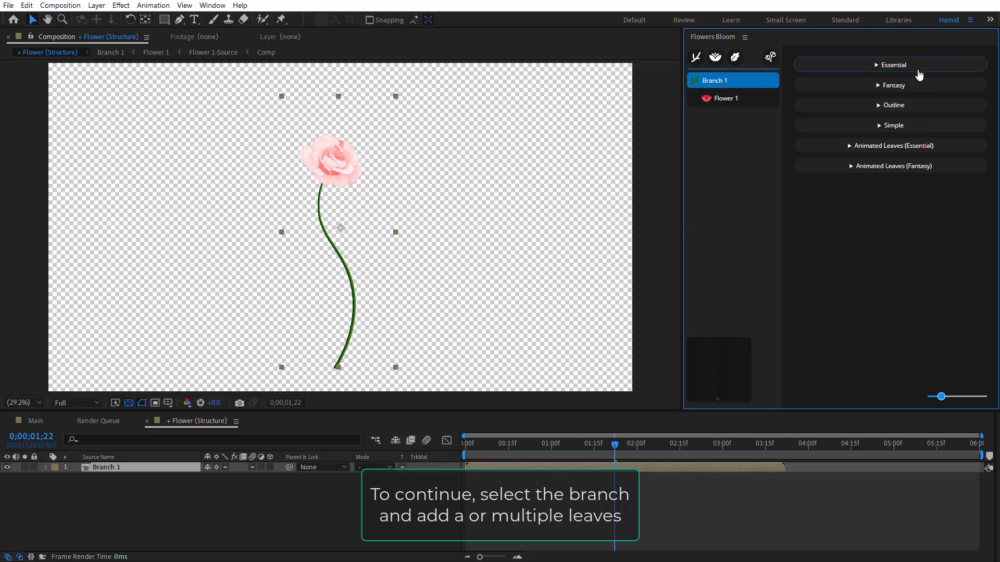
{"action": "left_click", "coordinate": [920, 149]}
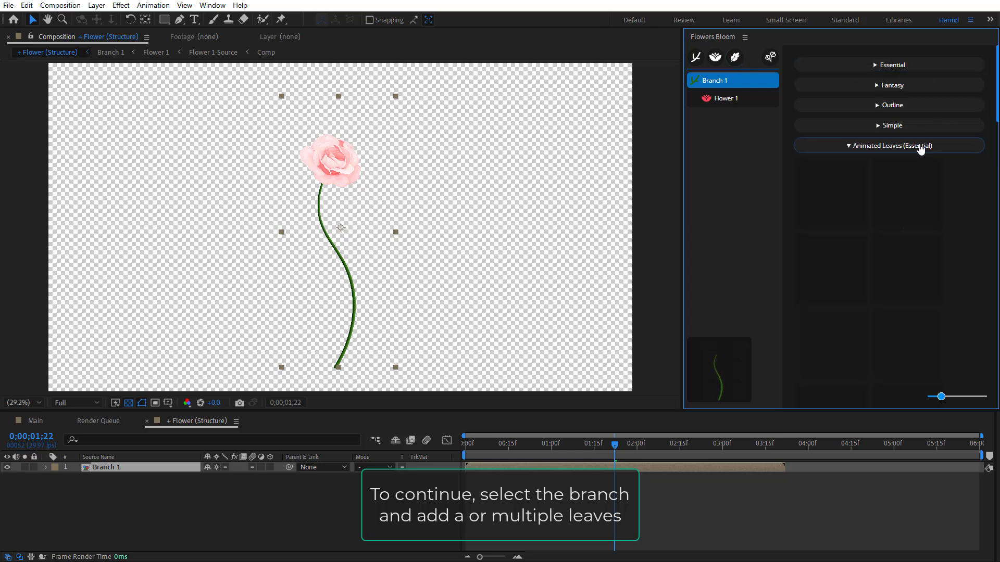
{"action": "scroll", "coordinate": [958, 179], "scroll_direction": "down", "scroll_amount": 2}
{"action": "scroll", "coordinate": [959, 181], "scroll_direction": "down", "scroll_amount": 2}
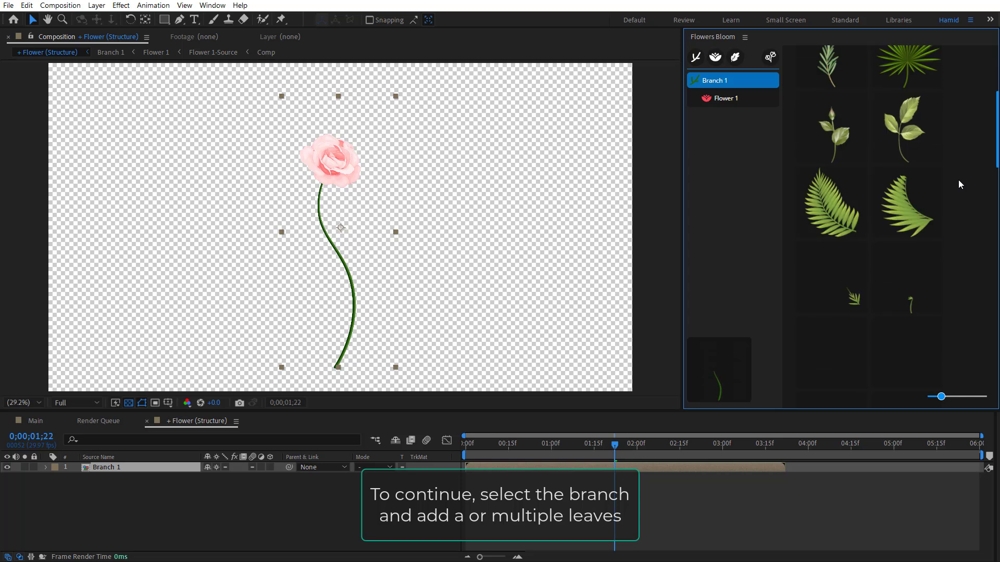
{"action": "scroll", "coordinate": [959, 181], "scroll_direction": "down", "scroll_amount": 2}
{"action": "scroll", "coordinate": [959, 181], "scroll_direction": "down", "scroll_amount": 2}
{"action": "scroll", "coordinate": [959, 181], "scroll_direction": "down", "scroll_amount": 1}
{"action": "scroll", "coordinate": [958, 180], "scroll_direction": "down", "scroll_amount": 3}
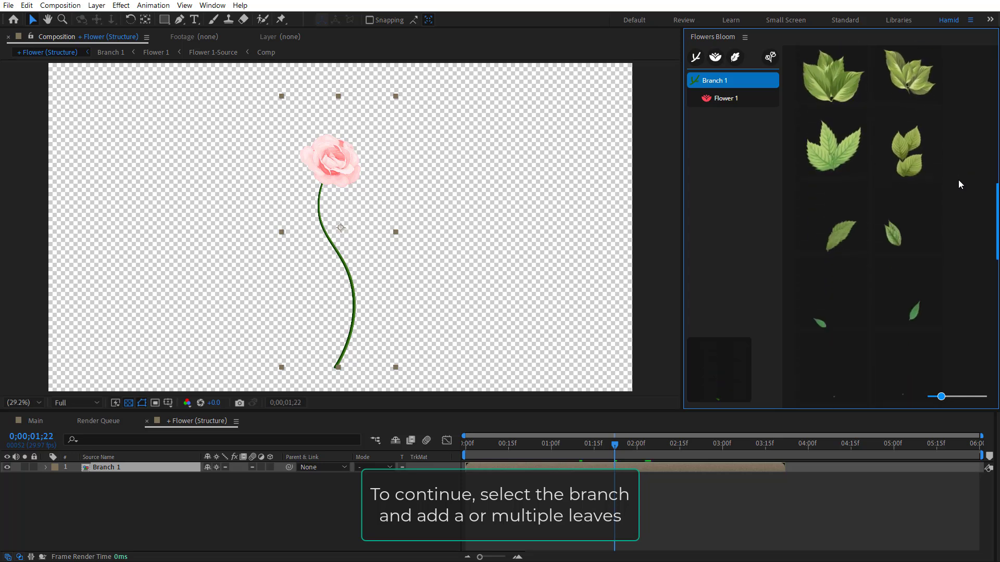
{"action": "left_click", "coordinate": [837, 155]}
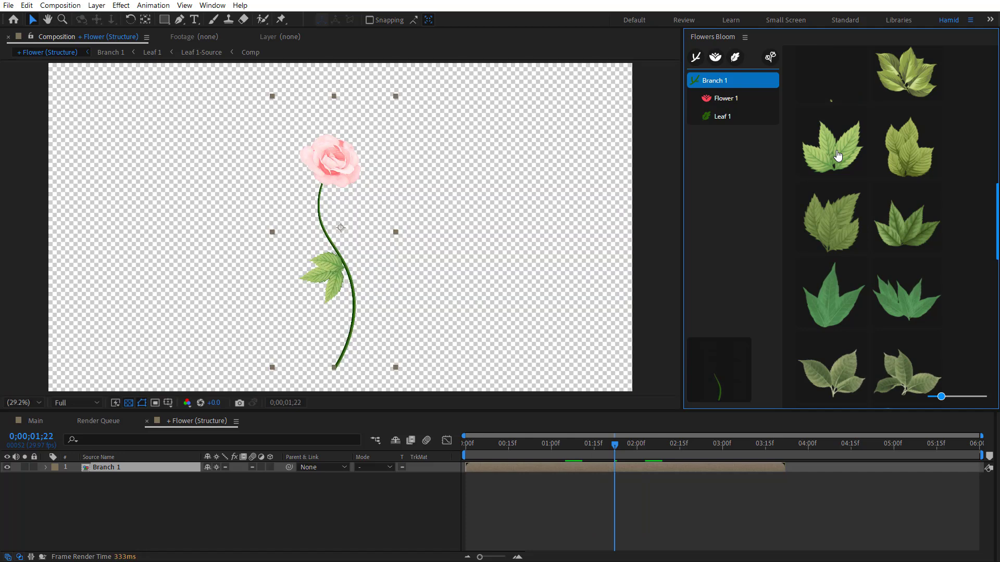
{"action": "left_click", "coordinate": [735, 117]}
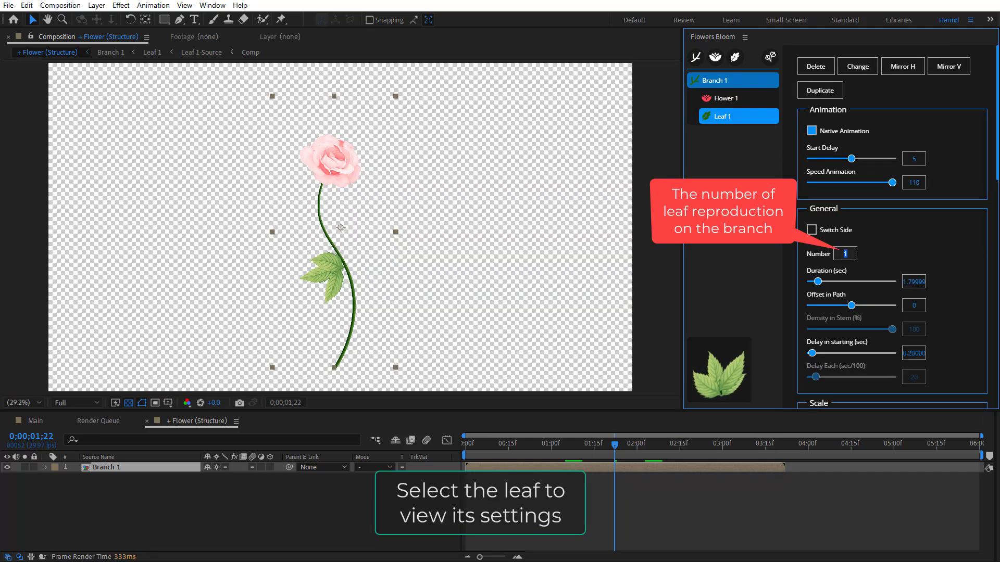
- Set Leaf 1 to 3 leaves with Random Side enabled and Global Random Seed 2000
{"action": "type", "text": "3"}
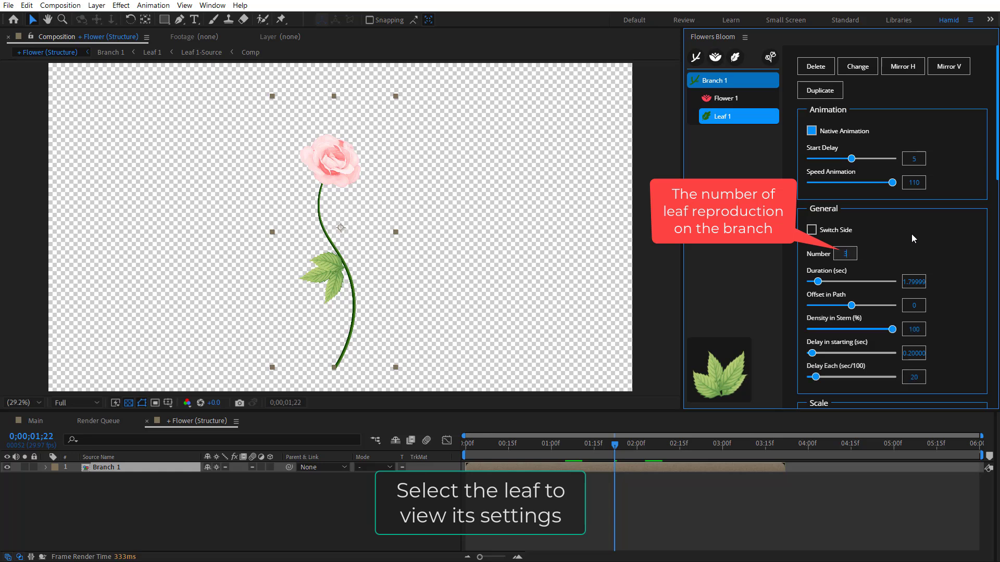
{"action": "scroll", "coordinate": [954, 223], "scroll_direction": "down", "scroll_amount": 5}
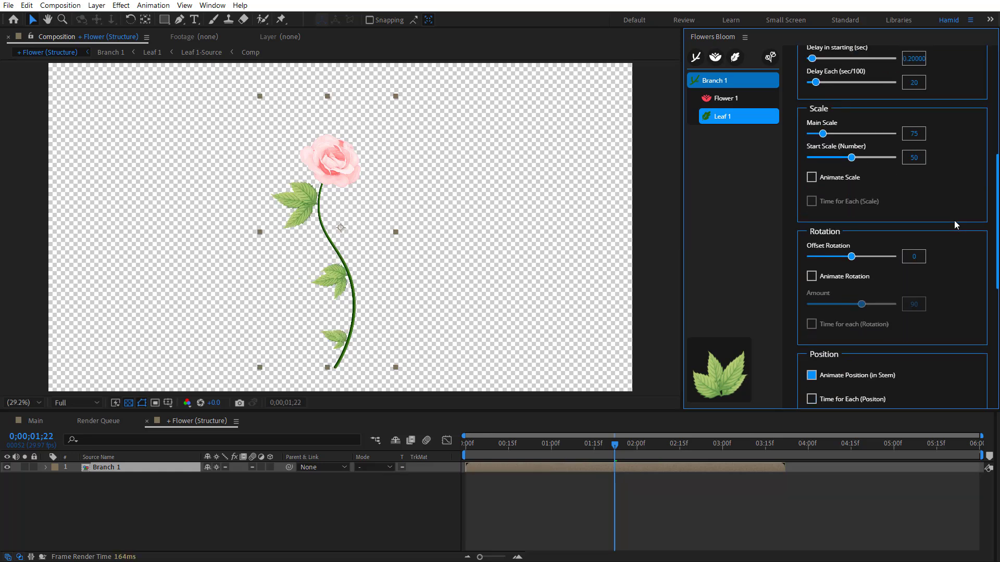
{"action": "scroll", "coordinate": [955, 223], "scroll_direction": "down", "scroll_amount": 2}
{"action": "scroll", "coordinate": [953, 225], "scroll_direction": "down", "scroll_amount": 5}
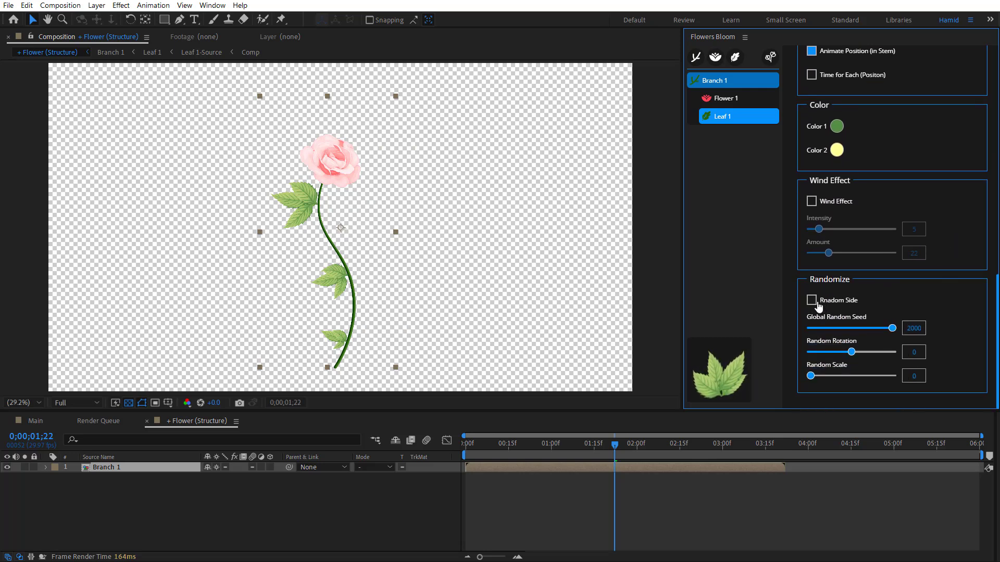
{"action": "left_click", "coordinate": [812, 300]}
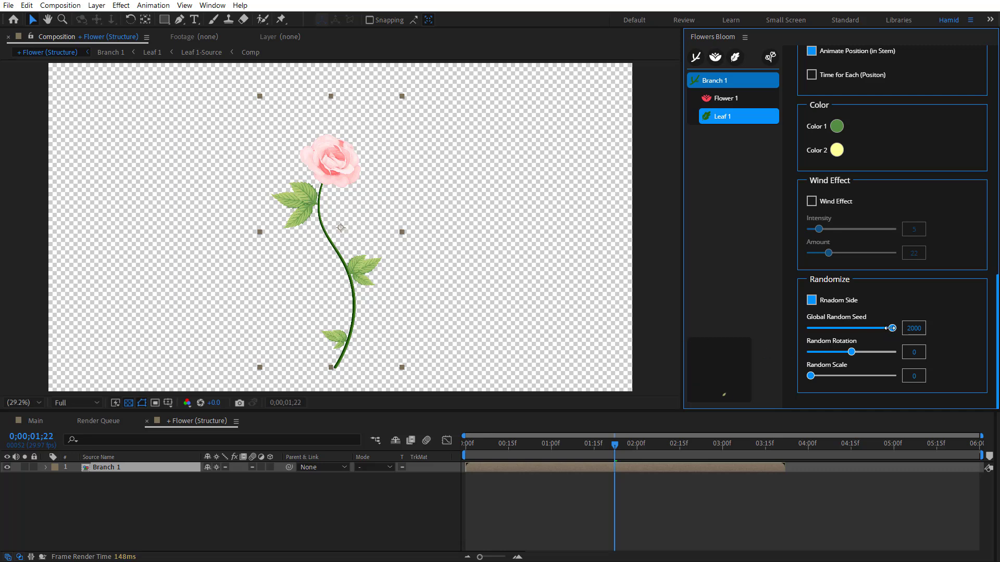
{"action": "mouse_move", "coordinate": [883, 329]}
{"action": "left_mouse_down"}
{"action": "mouse_move", "coordinate": [865, 329]}
{"action": "mouse_move", "coordinate": [901, 328]}
{"action": "left_mouse_up"}
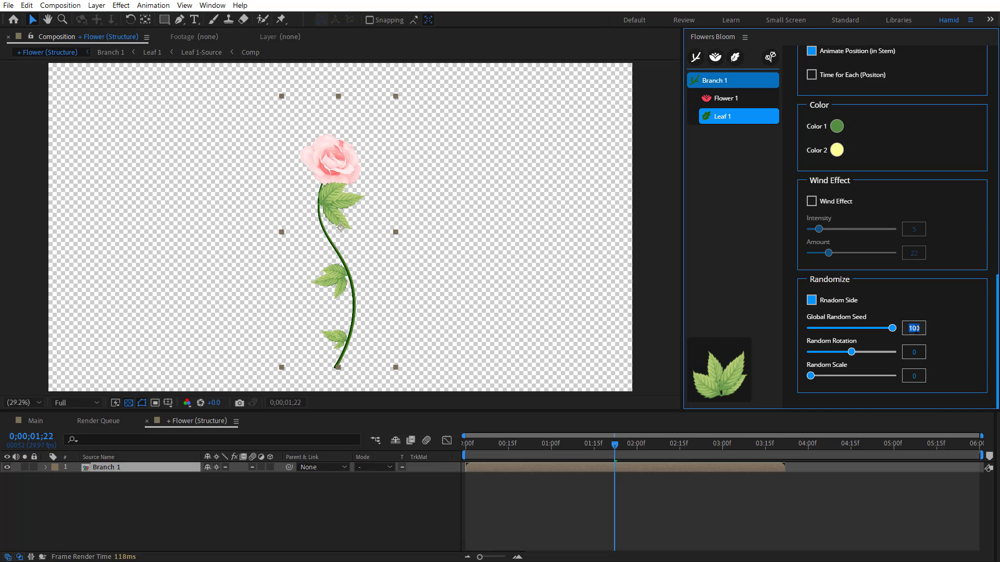
{"action": "type", "text": "2000"}
{"action": "key", "text": "Return"}
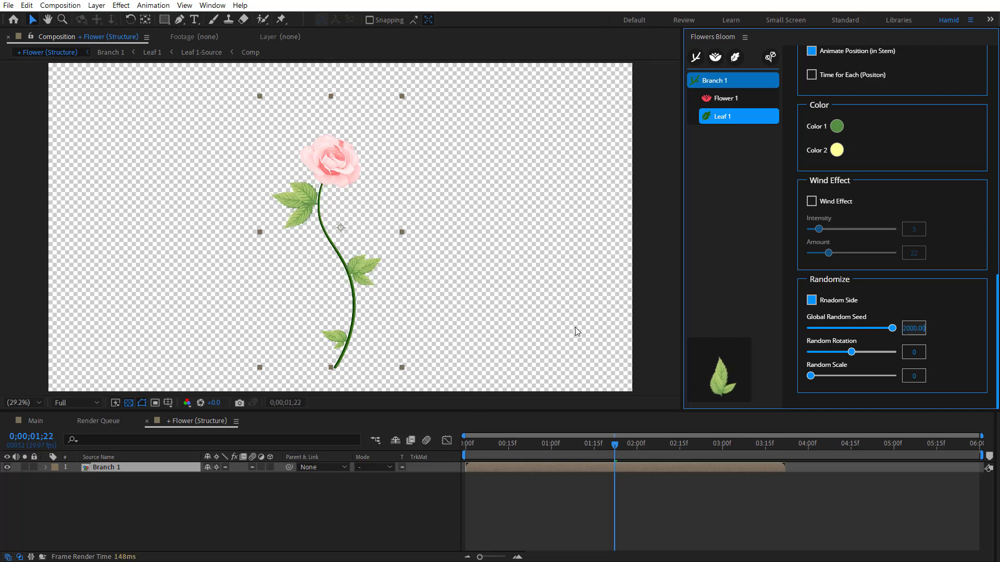
- In the Main comp, duplicate the Branch 1 layer and scale the copy to 35%
{"action": "left_click", "coordinate": [39, 421]}
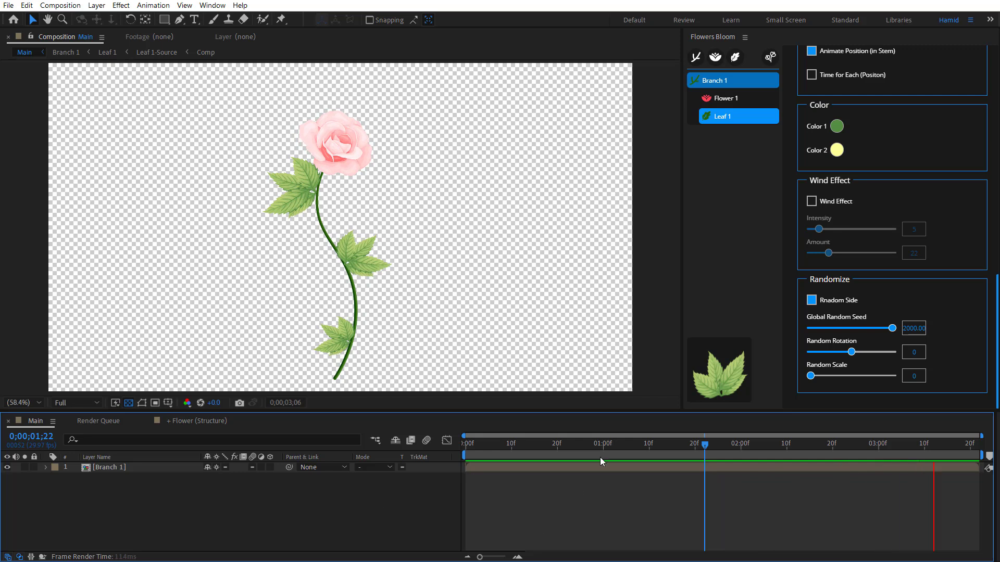
{"action": "left_click", "coordinate": [616, 444]}
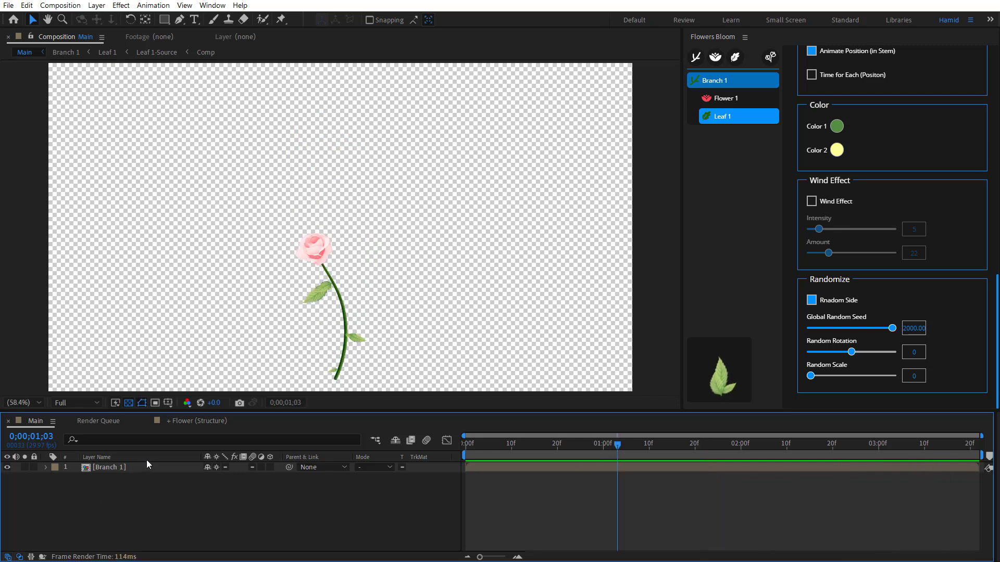
{"action": "left_click", "coordinate": [158, 467]}
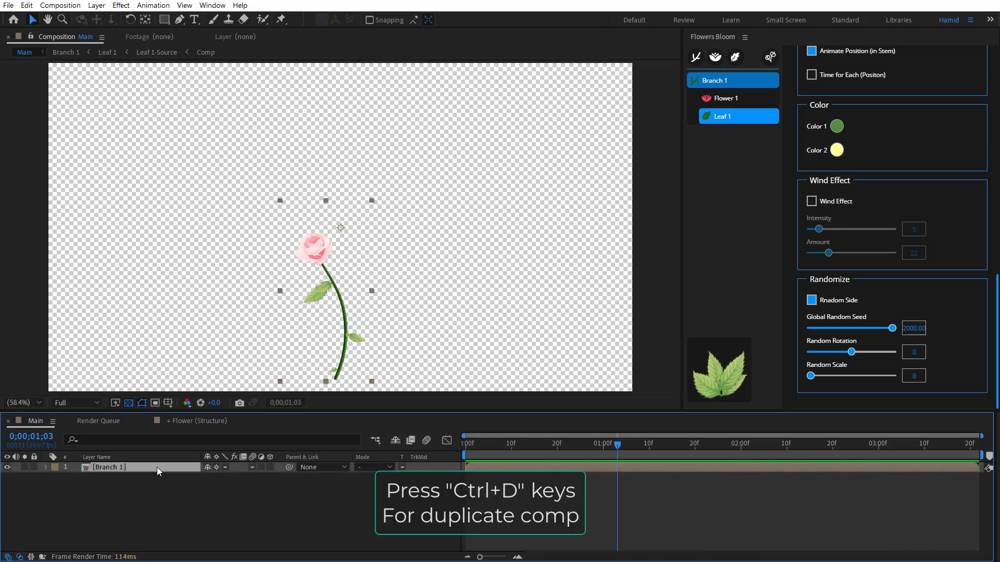
{"action": "key", "text": "ctrl+d"}
{"action": "key", "text": "s"}
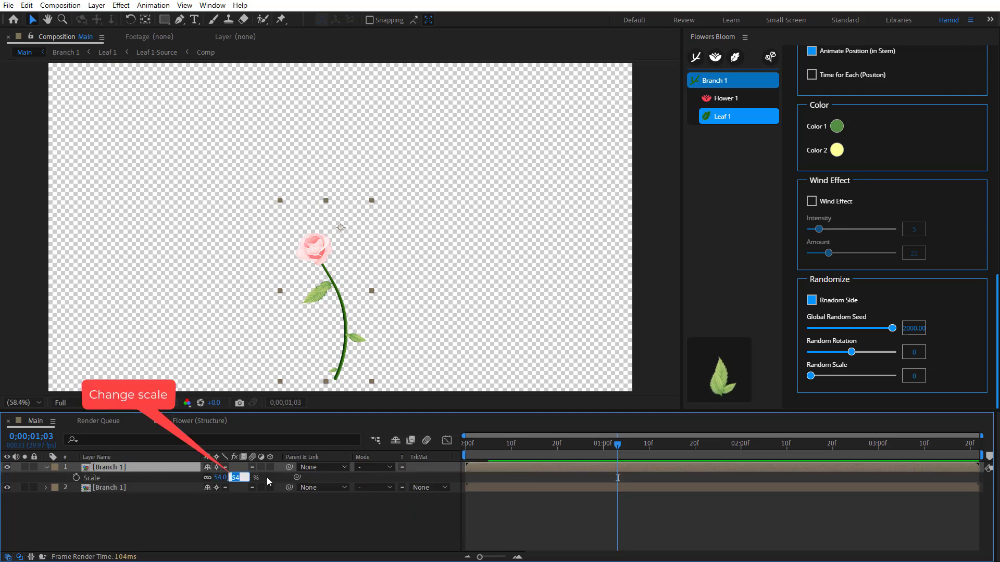
{"action": "type", "text": "35"}
{"action": "key", "text": "Return"}
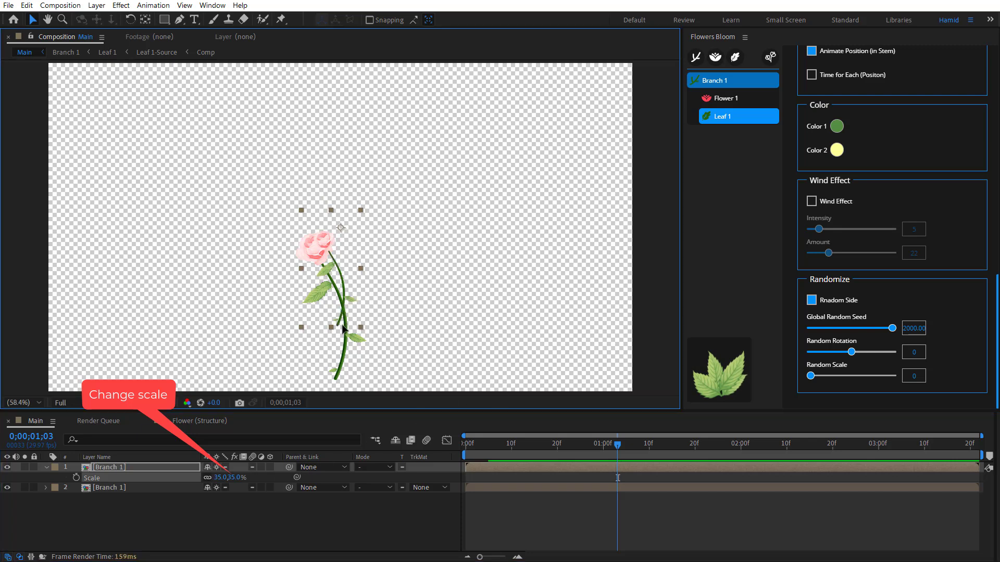
- Move the copy lower and mirror it with Scale X -35, checking the grown roses
{"action": "left_click_drag", "start_coordinate": [350, 302], "coordinate": [342, 364]}
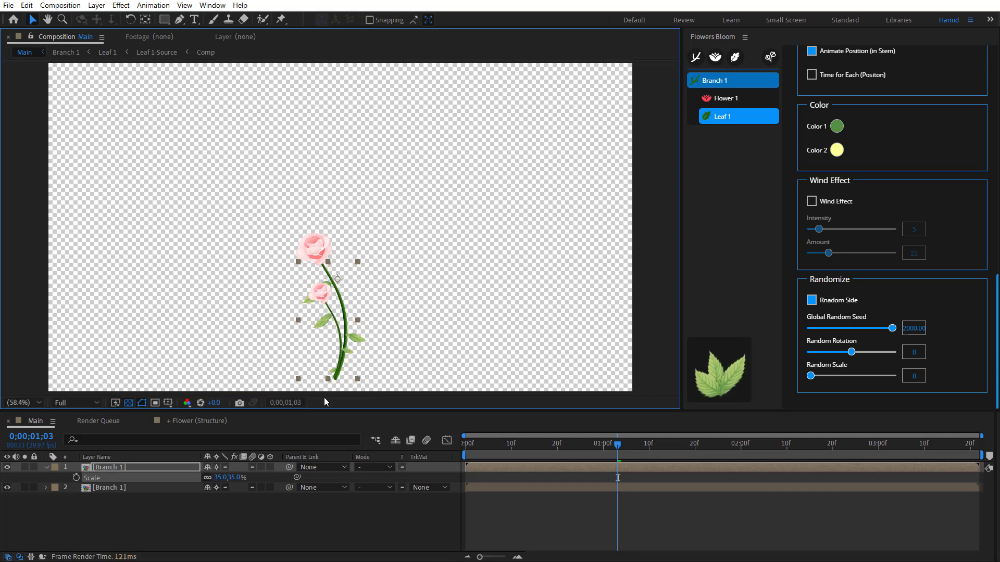
{"action": "type", "text": "-35"}
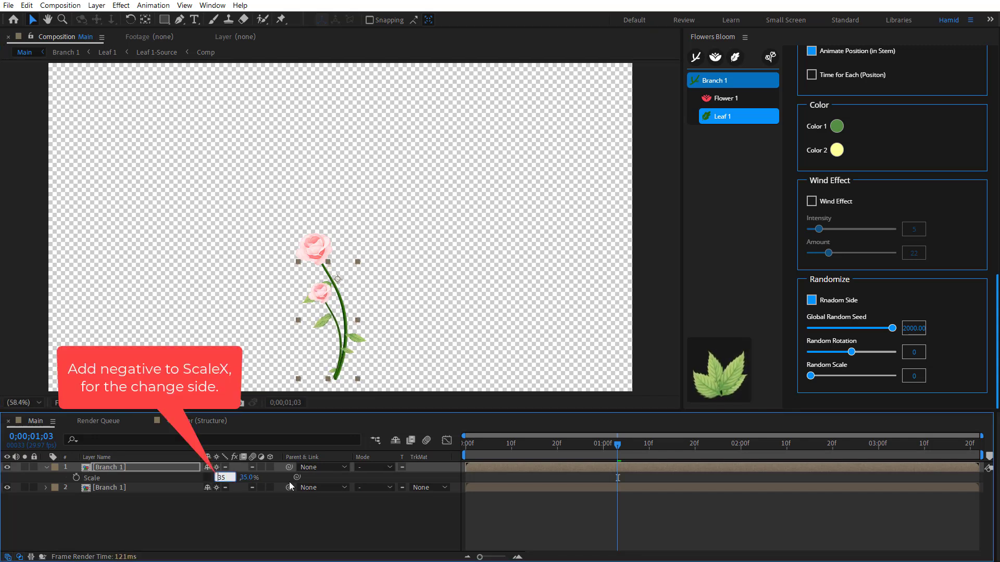
{"action": "key", "text": "Return"}
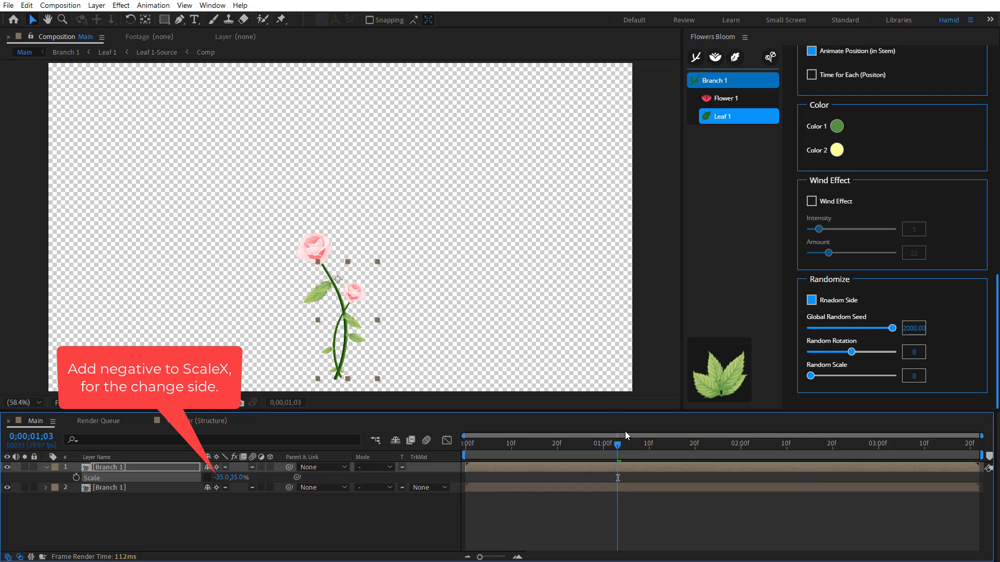
{"action": "left_click", "coordinate": [939, 458]}
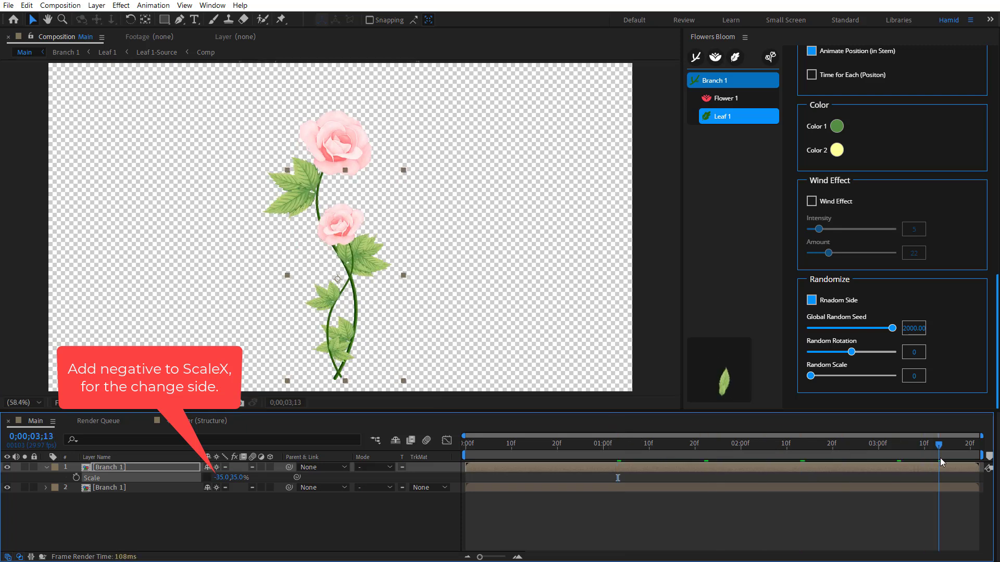
{"action": "key", "text": "space"}
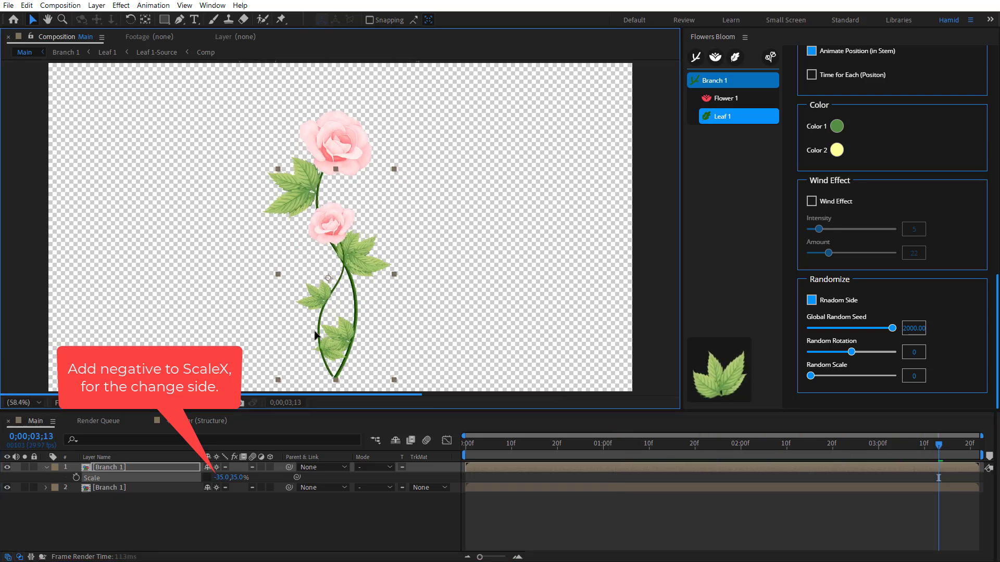
- Deselect everything and open the stem-shape library with 1-Round Stem collapsed
{"action": "left_click", "coordinate": [71, 494]}
{"action": "left_click", "coordinate": [45, 467]}
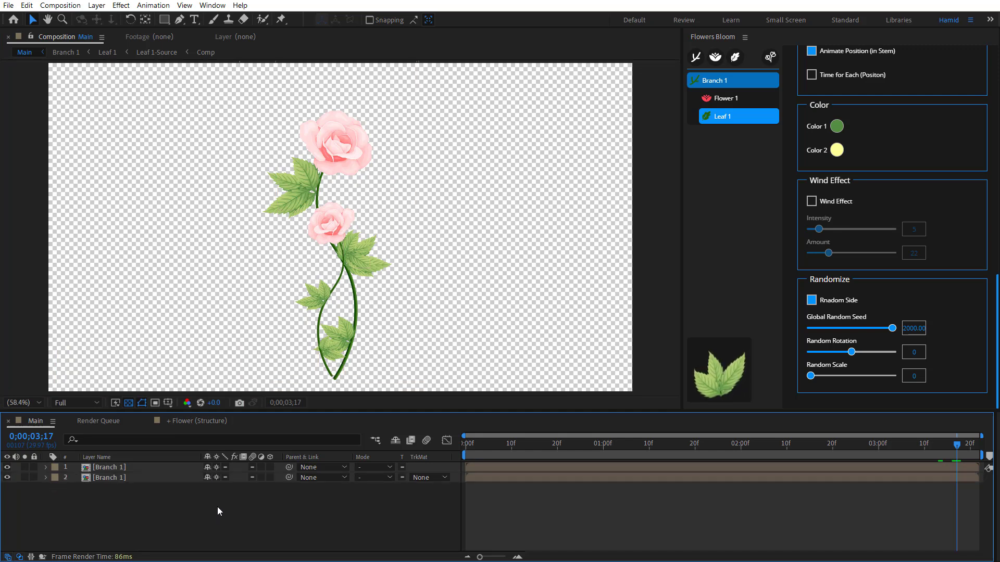
{"action": "left_click", "coordinate": [727, 145]}
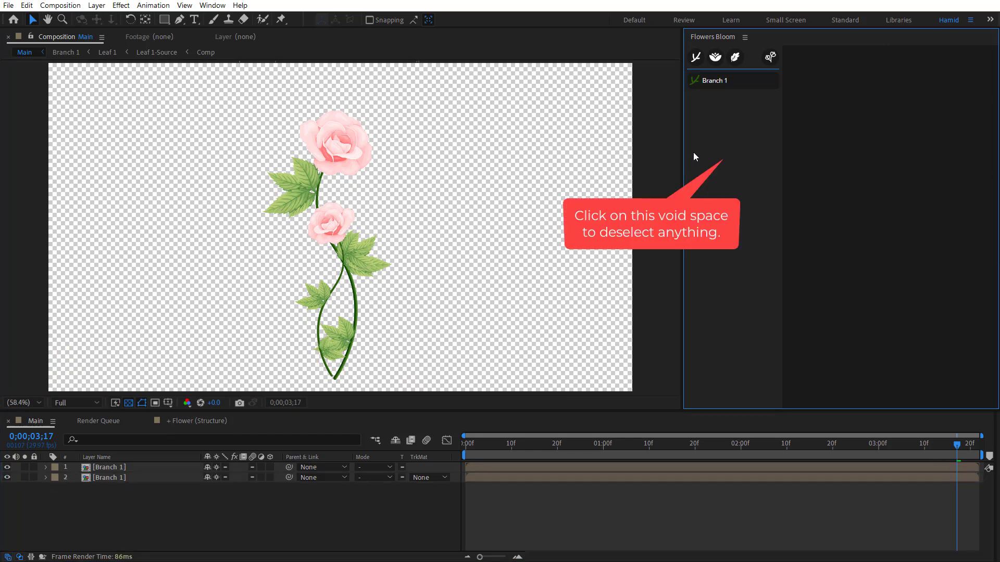
{"action": "left_click", "coordinate": [699, 58]}
{"action": "left_click", "coordinate": [822, 65]}
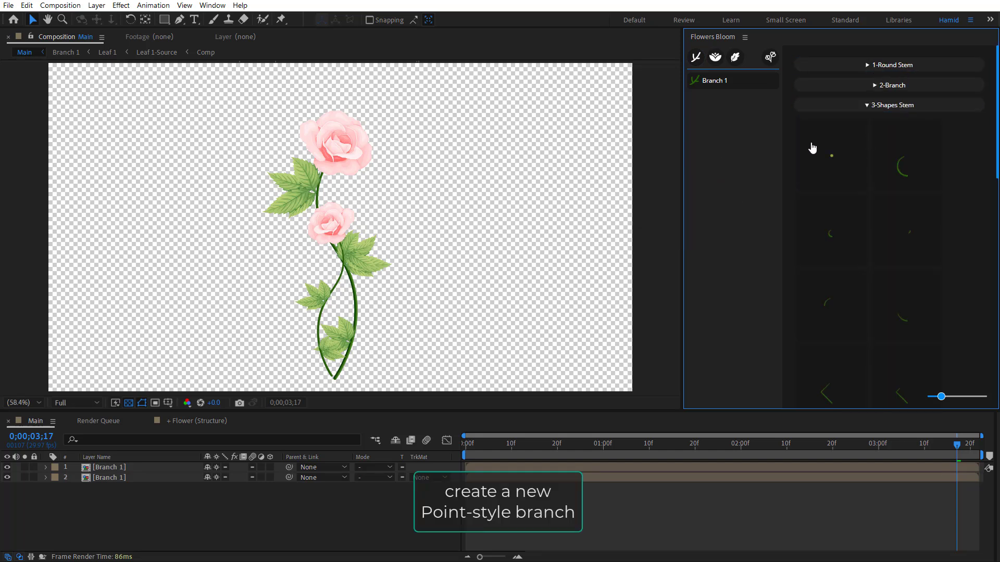
- Create a point-style Branch 2 at the upper rose and select it
{"action": "left_click", "coordinate": [341, 227]}
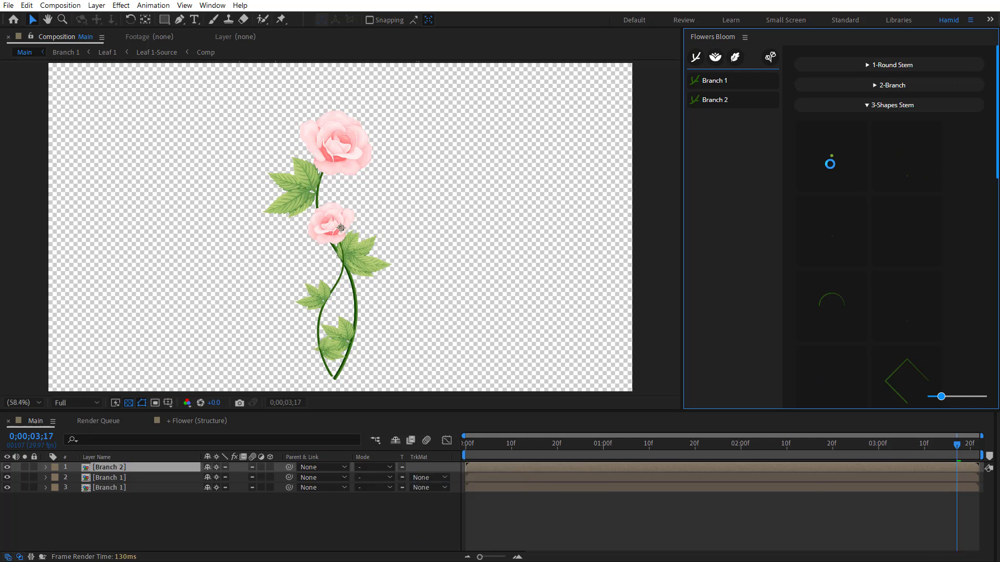
{"action": "left_click", "coordinate": [713, 102]}
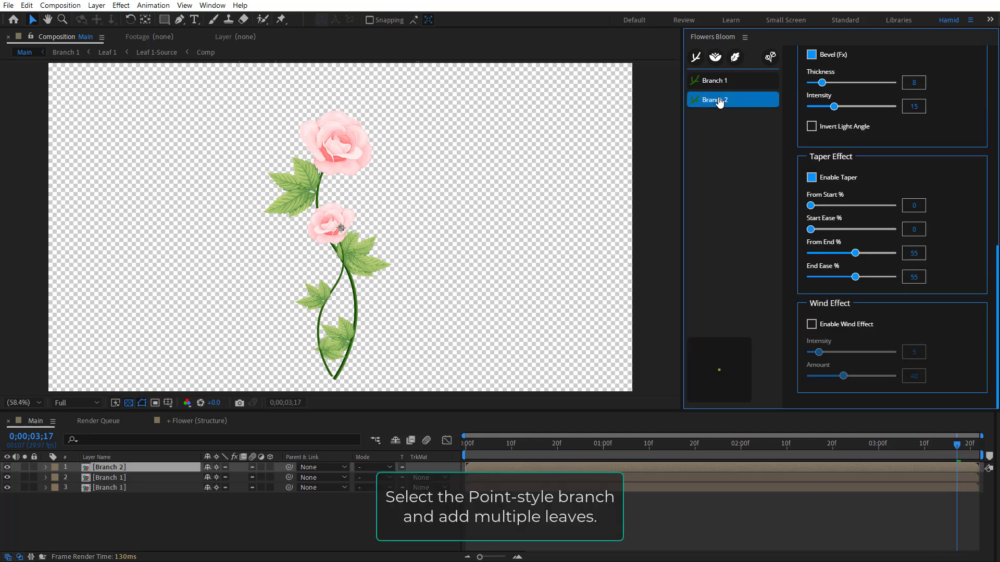
{"action": "left_click", "coordinate": [736, 58]}
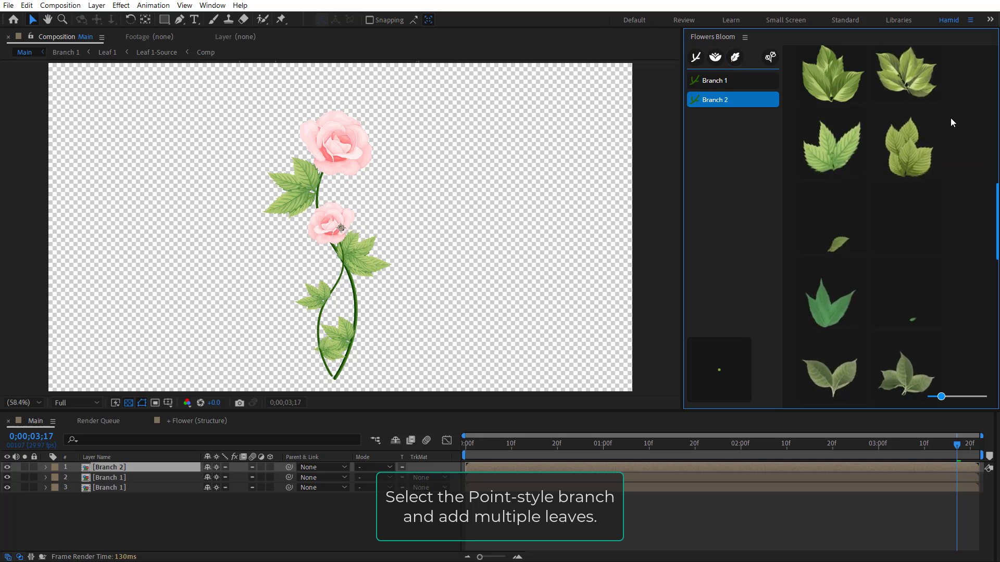
- Attach three leaves from the leaf library to Branch 2
{"action": "scroll", "coordinate": [951, 122], "scroll_direction": "up", "scroll_amount": 3}
{"action": "scroll", "coordinate": [951, 122], "scroll_direction": "up", "scroll_amount": 3}
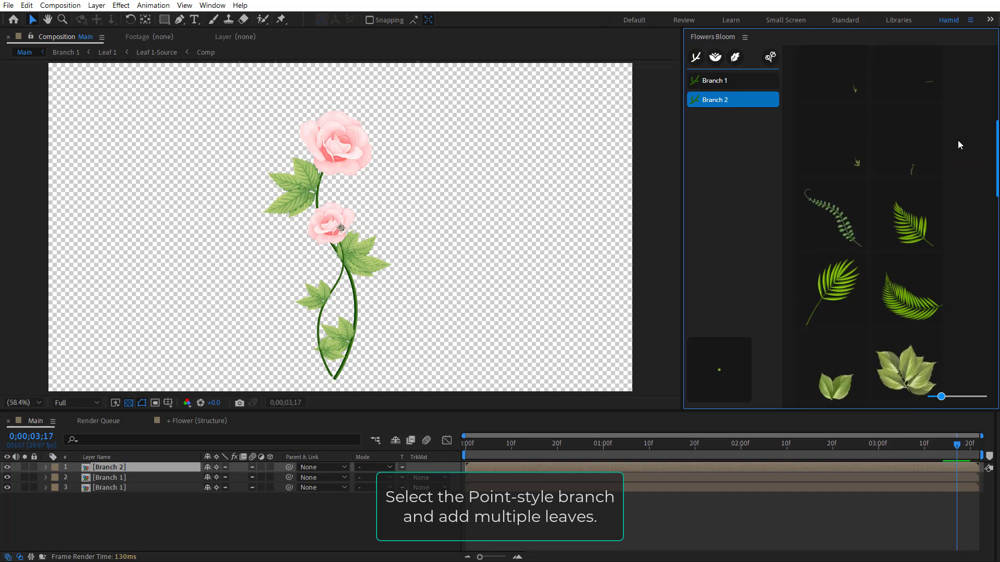
{"action": "scroll", "coordinate": [957, 140], "scroll_direction": "up", "scroll_amount": 3}
{"action": "scroll", "coordinate": [963, 142], "scroll_direction": "up", "scroll_amount": 5}
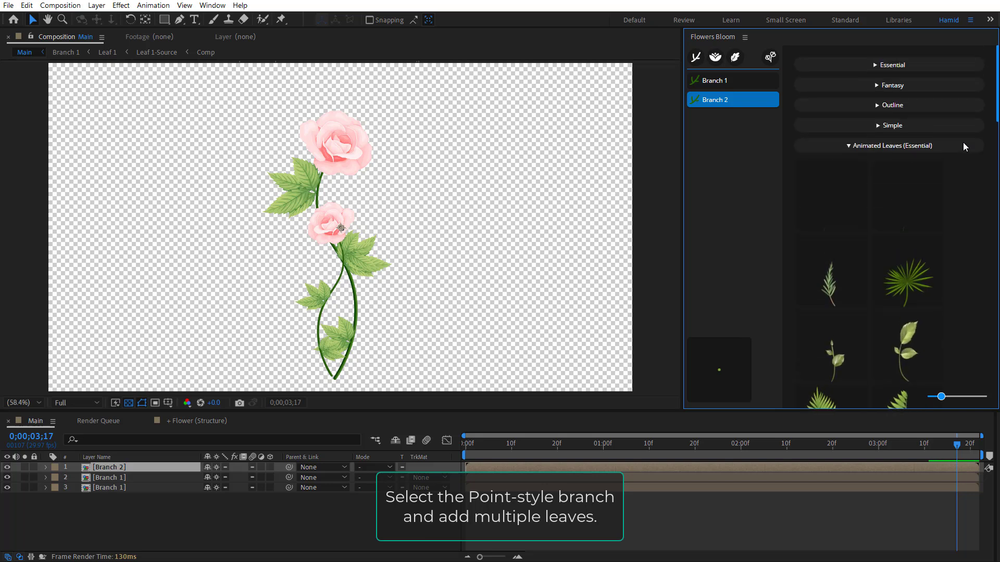
{"action": "scroll", "coordinate": [963, 142], "scroll_direction": "down", "scroll_amount": 3}
{"action": "scroll", "coordinate": [946, 211], "scroll_direction": "down", "scroll_amount": 2}
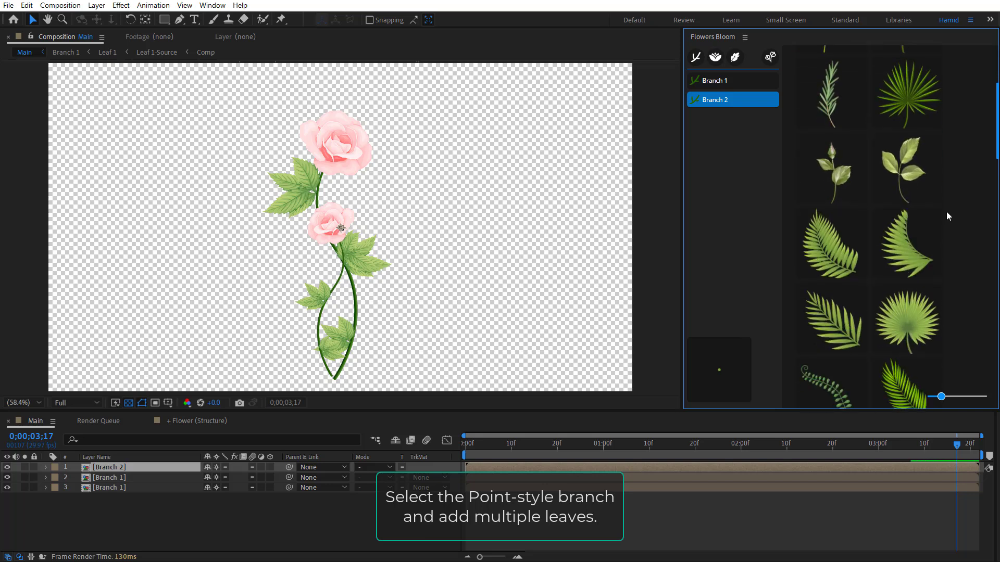
{"action": "left_click", "coordinate": [831, 178]}
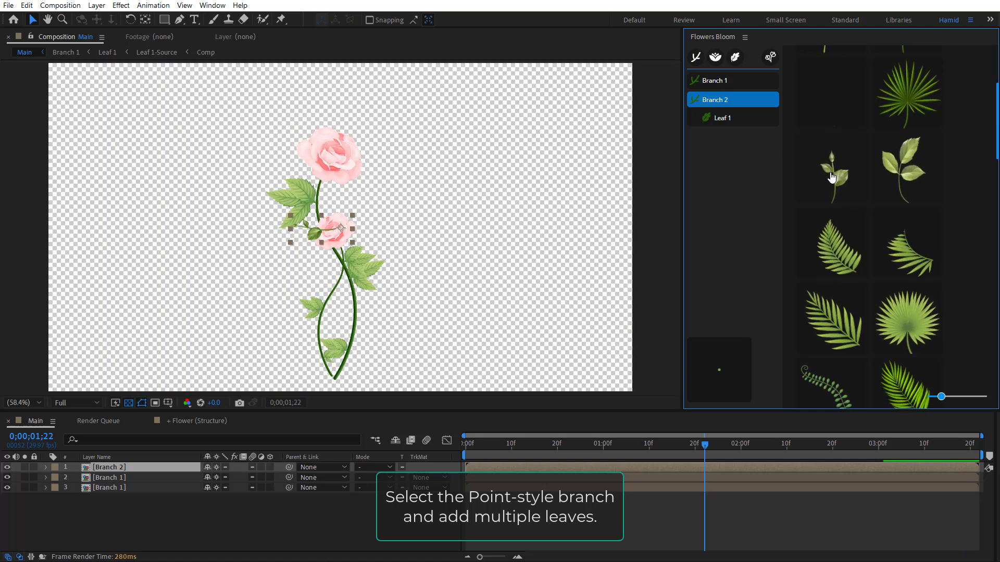
{"action": "left_click", "coordinate": [913, 240]}
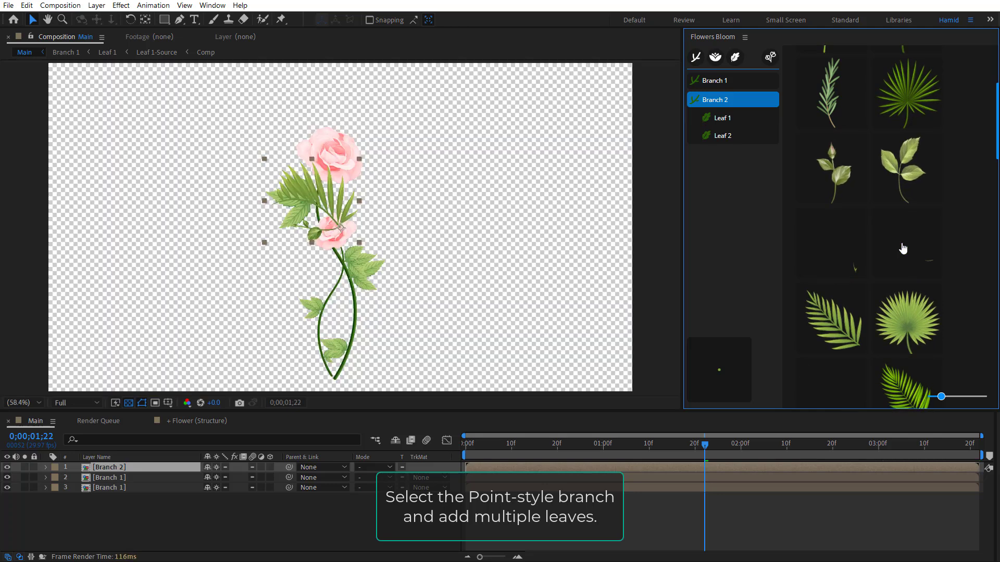
{"action": "left_click", "coordinate": [903, 248]}
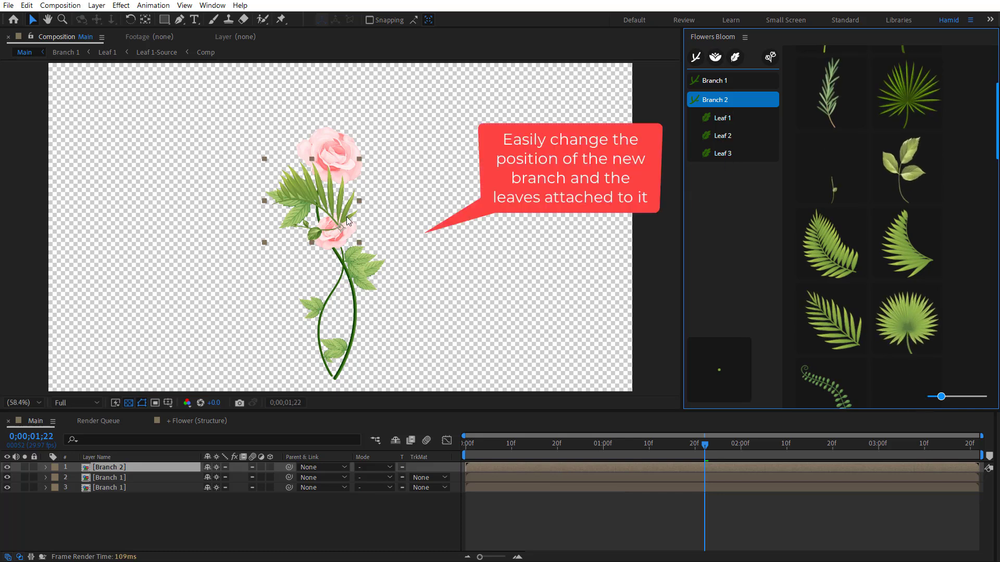
- Drag Branch 2 and its leaves down to the stem base, pan the view, and solo it
{"action": "left_click_drag", "start_coordinate": [341, 258], "coordinate": [333, 371]}
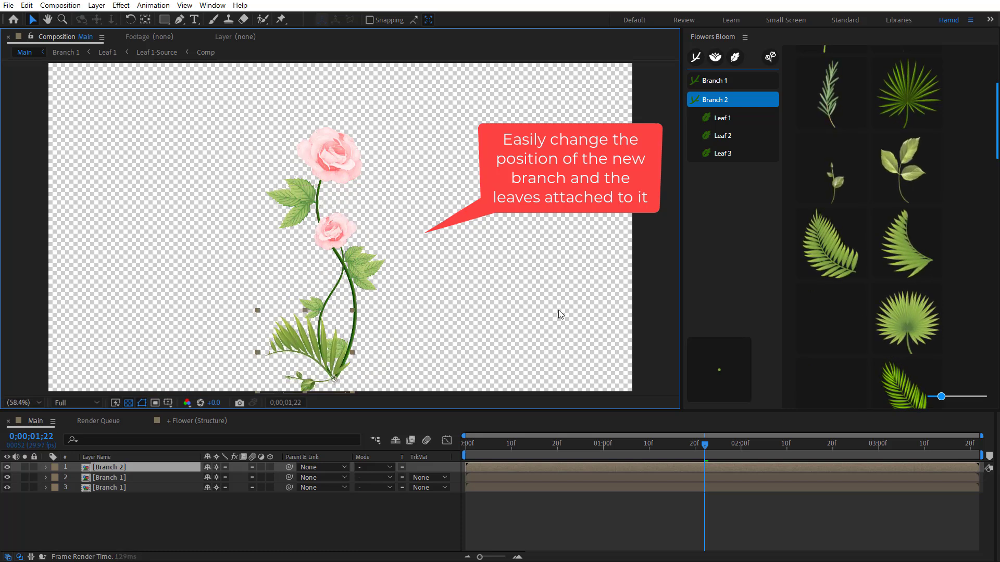
{"action": "key", "text": "h"}
{"action": "left_click_drag", "start_coordinate": [496, 298], "coordinate": [510, 249]}
{"action": "key", "text": "v"}
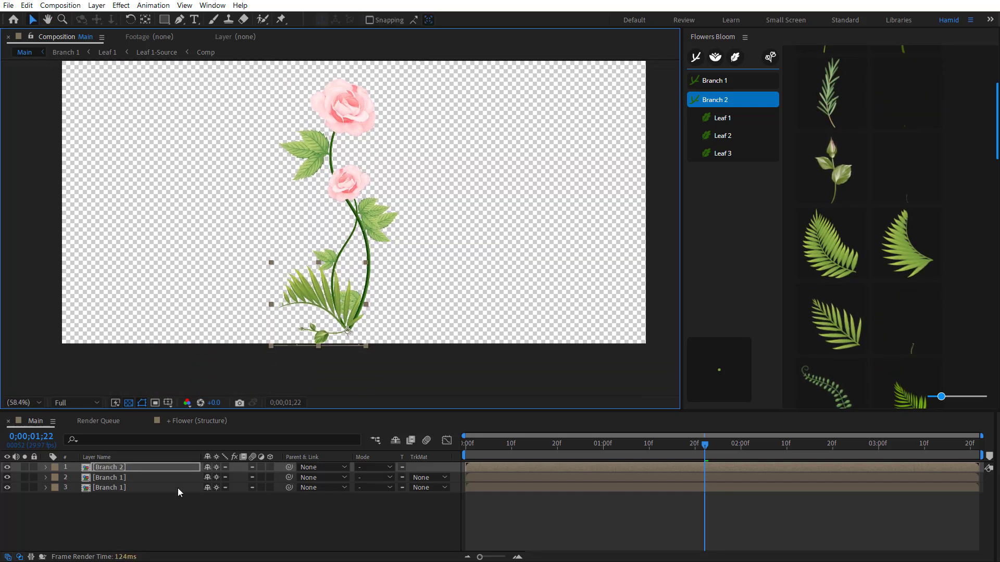
{"action": "left_click", "coordinate": [25, 467]}
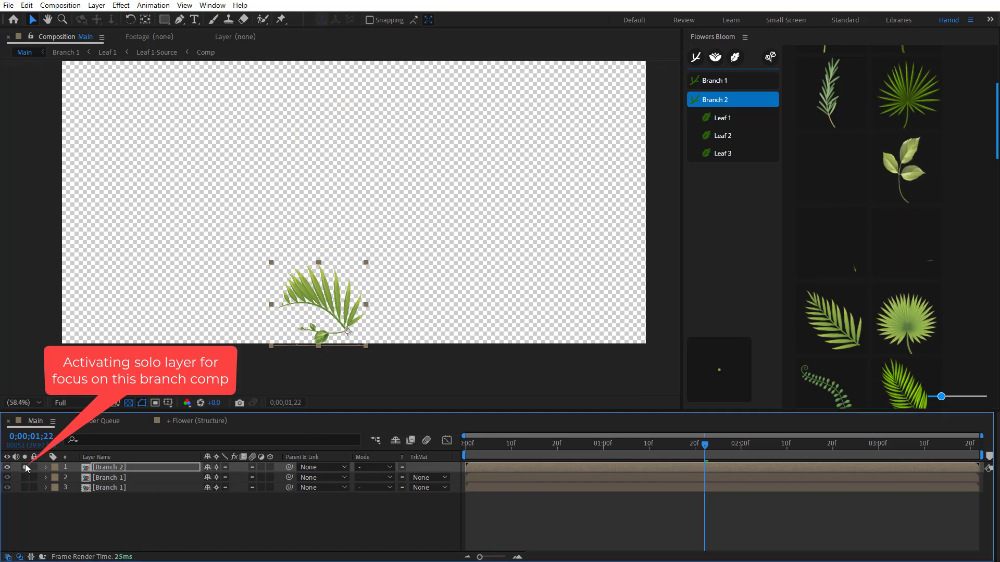
- Select Branch 2's Leaf 1 and set its Offset Rotation to 96.49
{"action": "left_click", "coordinate": [734, 118]}
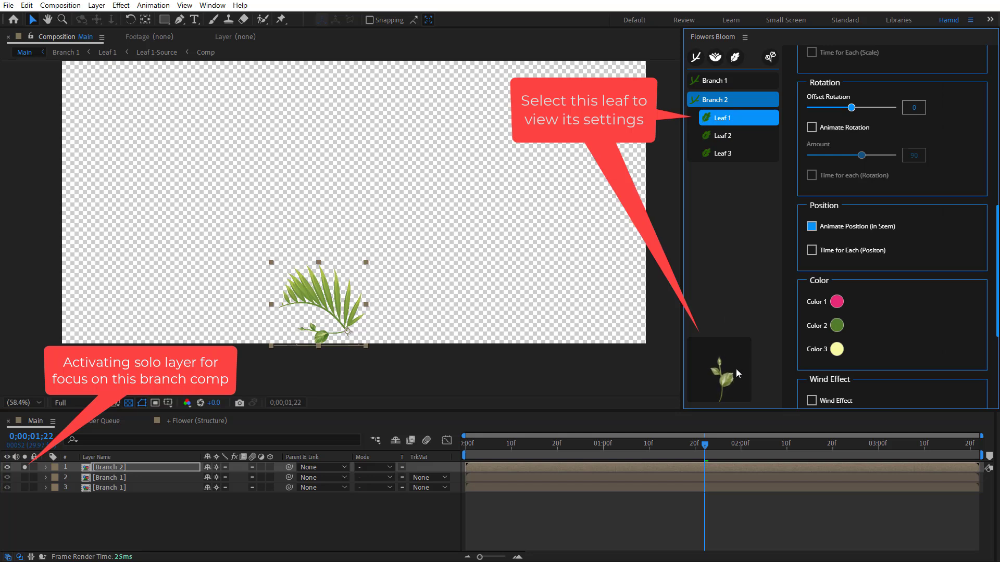
{"action": "scroll", "coordinate": [927, 211], "scroll_direction": "down", "scroll_amount": 2}
{"action": "scroll", "coordinate": [926, 229], "scroll_direction": "down", "scroll_amount": 2}
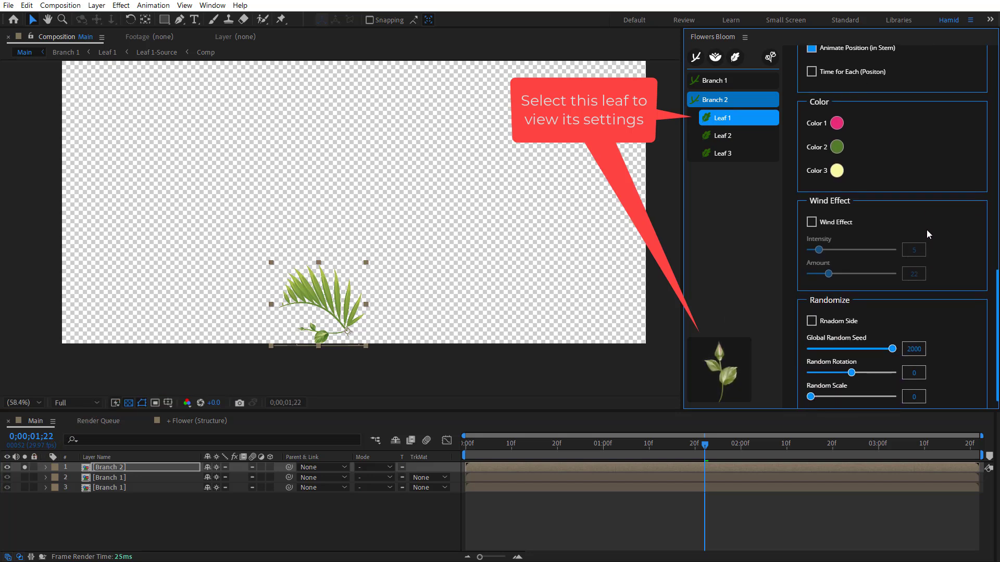
{"action": "scroll", "coordinate": [926, 230], "scroll_direction": "down", "scroll_amount": 3}
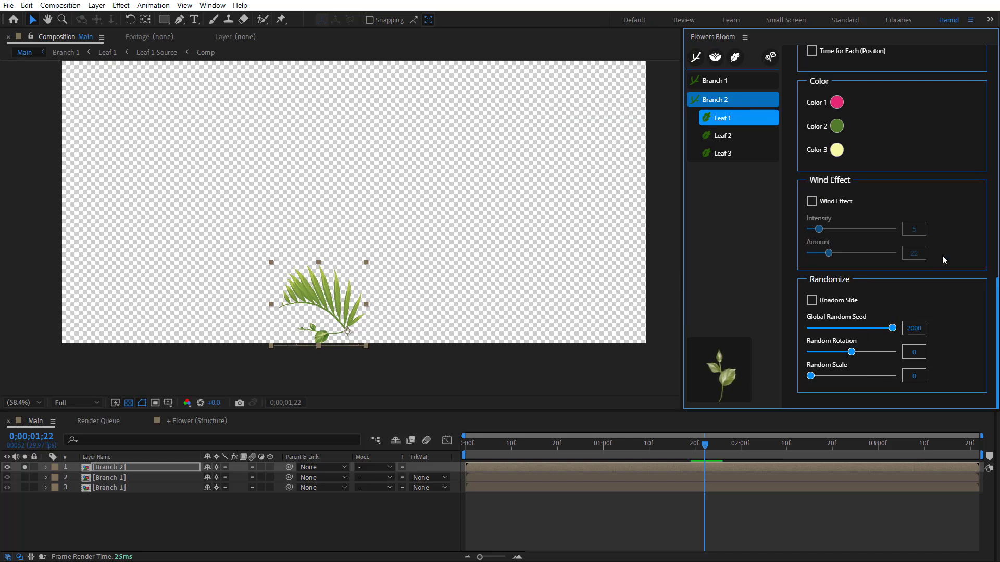
{"action": "scroll", "coordinate": [940, 257], "scroll_direction": "up", "scroll_amount": 2}
{"action": "scroll", "coordinate": [940, 257], "scroll_direction": "up", "scroll_amount": 3}
{"action": "scroll", "coordinate": [941, 258], "scroll_direction": "up", "scroll_amount": 2}
{"action": "scroll", "coordinate": [940, 258], "scroll_direction": "up", "scroll_amount": 2}
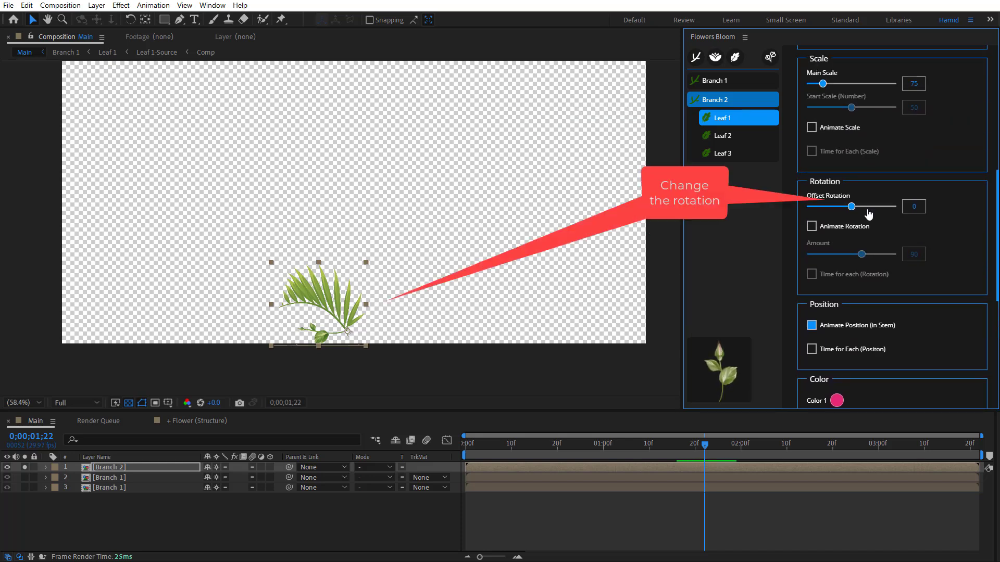
{"action": "left_click_drag", "start_coordinate": [855, 203], "coordinate": [867, 206]}
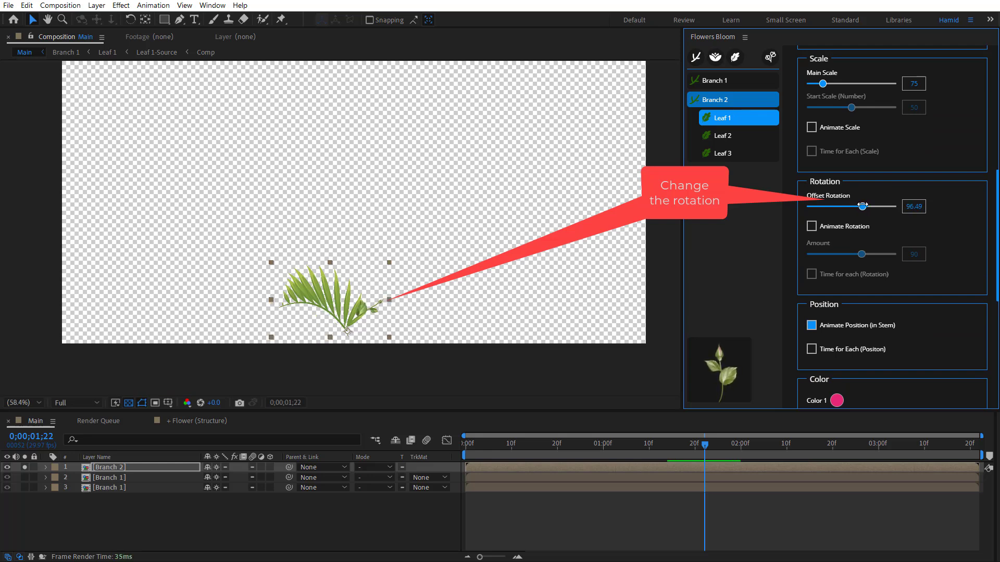
- At frame 0;00;03;14, set Leaf 1's Main Scale to 97.24
{"action": "left_click", "coordinate": [883, 445]}
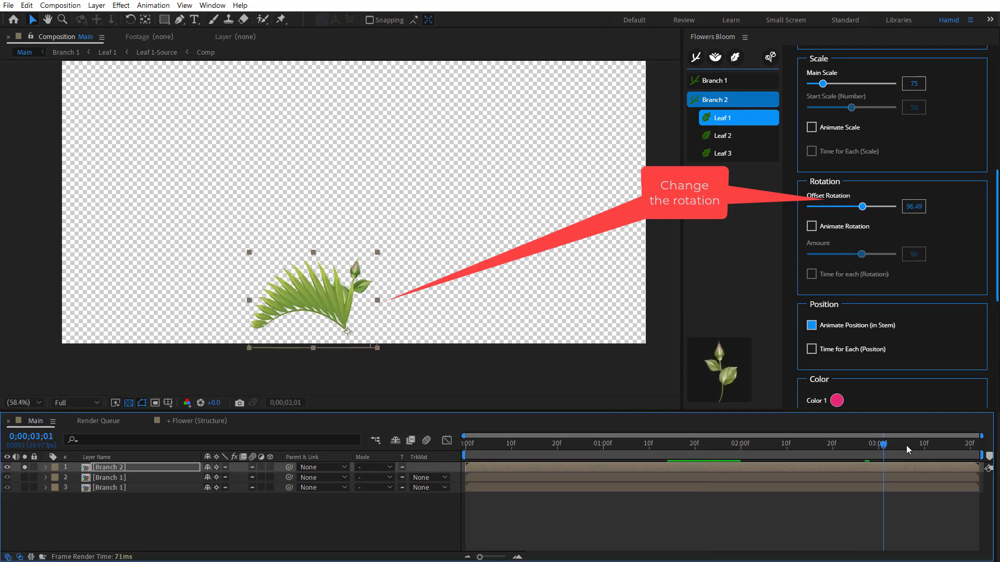
{"action": "left_click", "coordinate": [945, 447]}
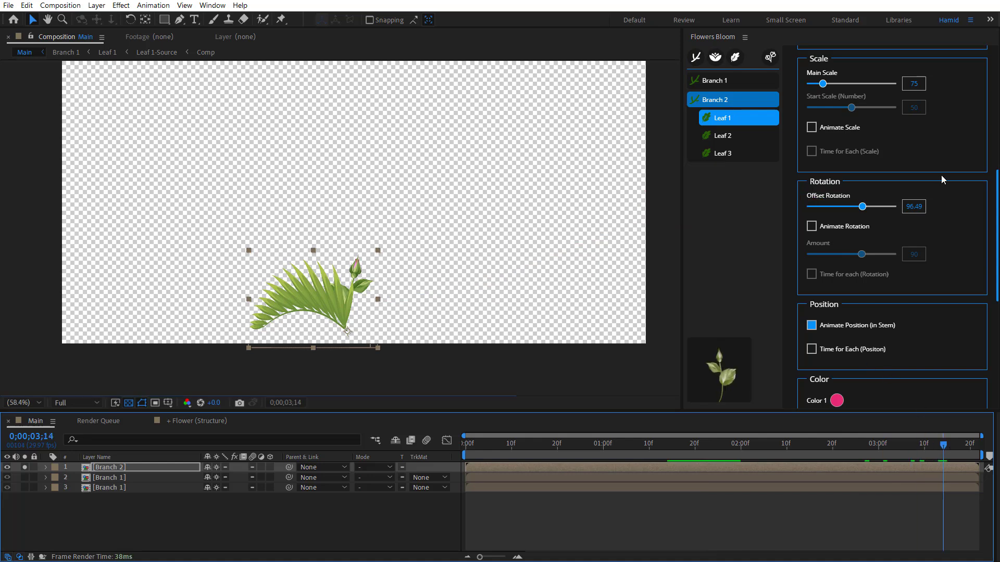
{"action": "left_click_drag", "start_coordinate": [822, 83], "coordinate": [827, 83]}
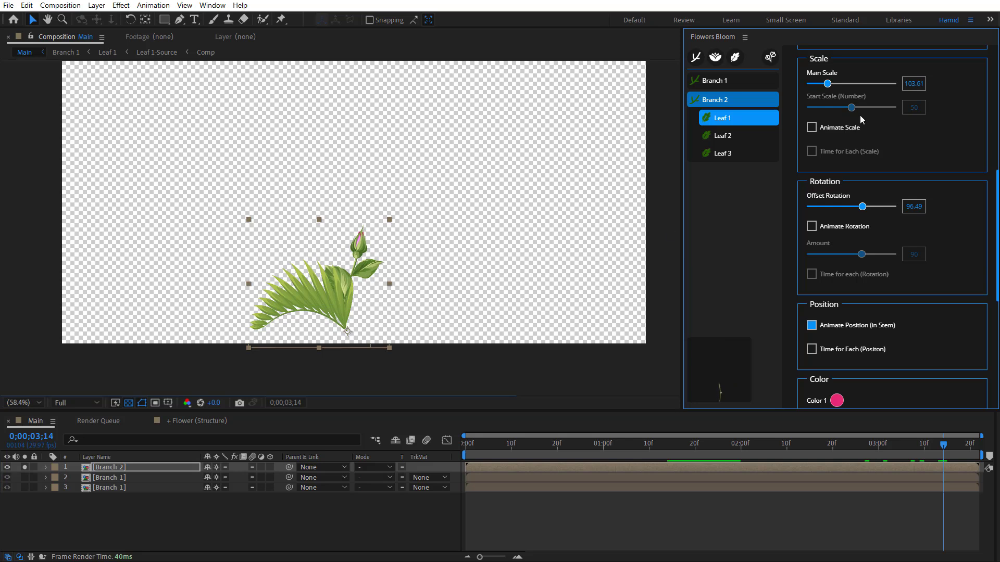
{"action": "left_click_drag", "start_coordinate": [826, 83], "coordinate": [826, 83]}
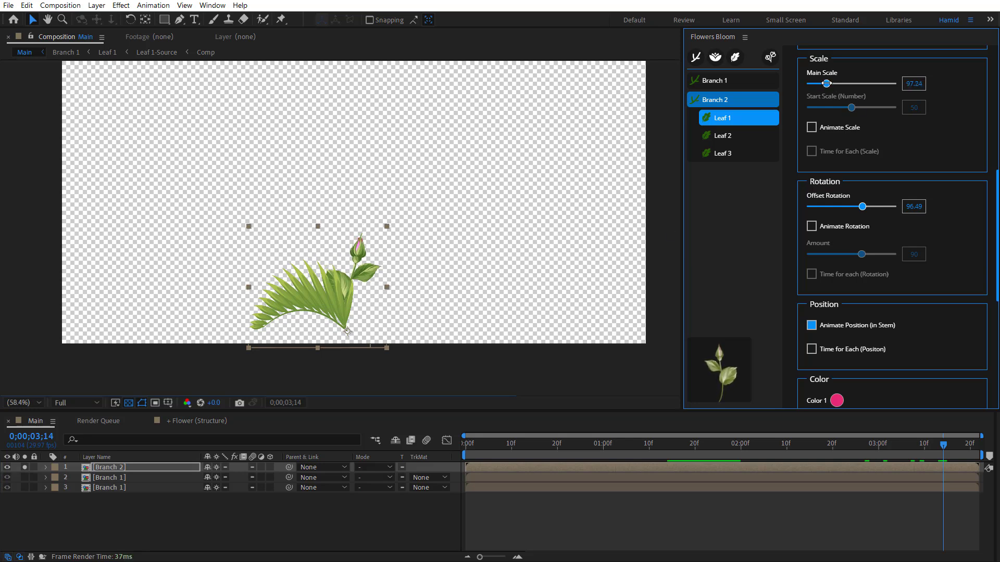
- Enable Switch Side on Branch 2's Leaf 2 and scrub to about 0;00;02;29 to check growth
{"action": "left_click", "coordinate": [733, 137]}
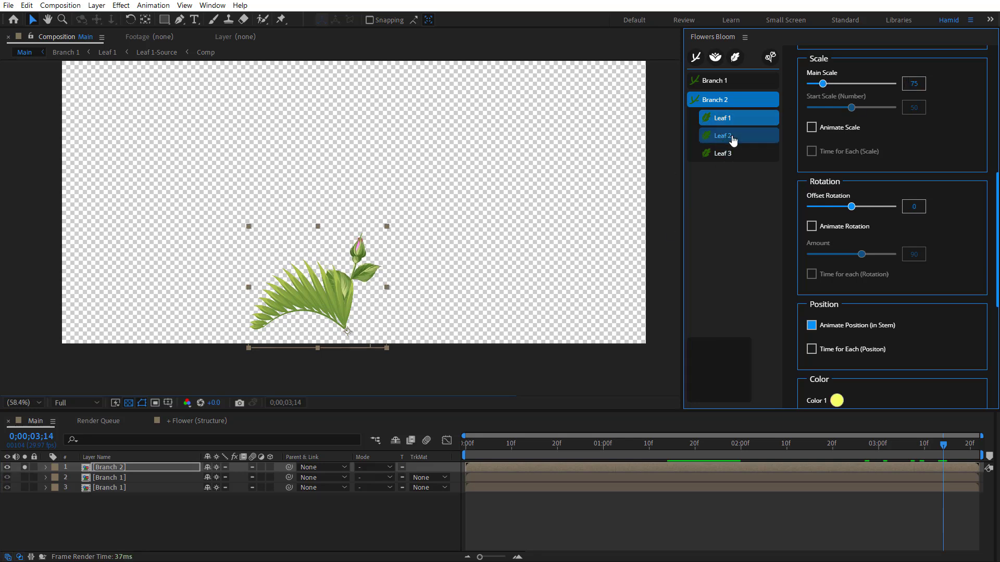
{"action": "scroll", "coordinate": [965, 130], "scroll_direction": "up", "scroll_amount": 5}
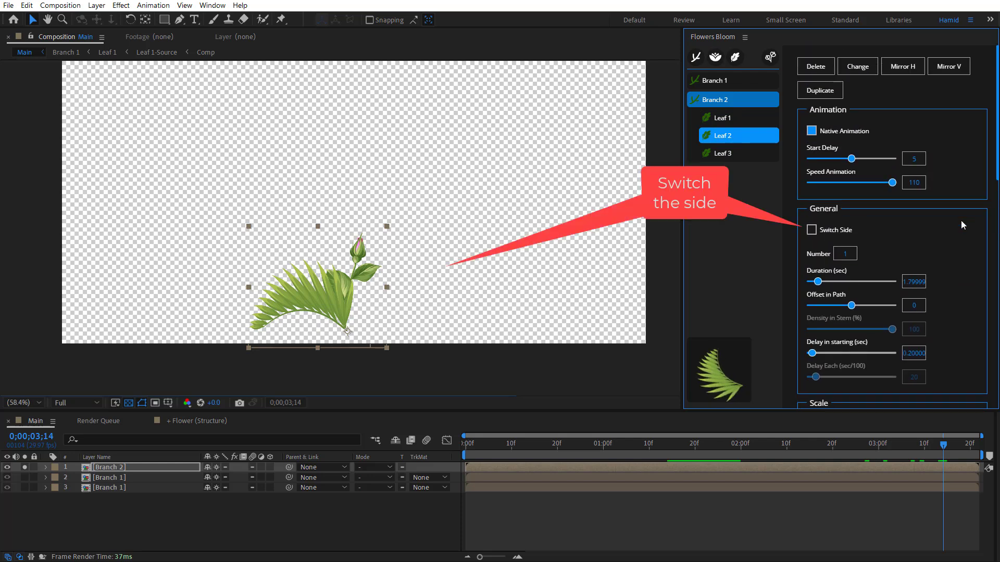
{"action": "left_click", "coordinate": [848, 232]}
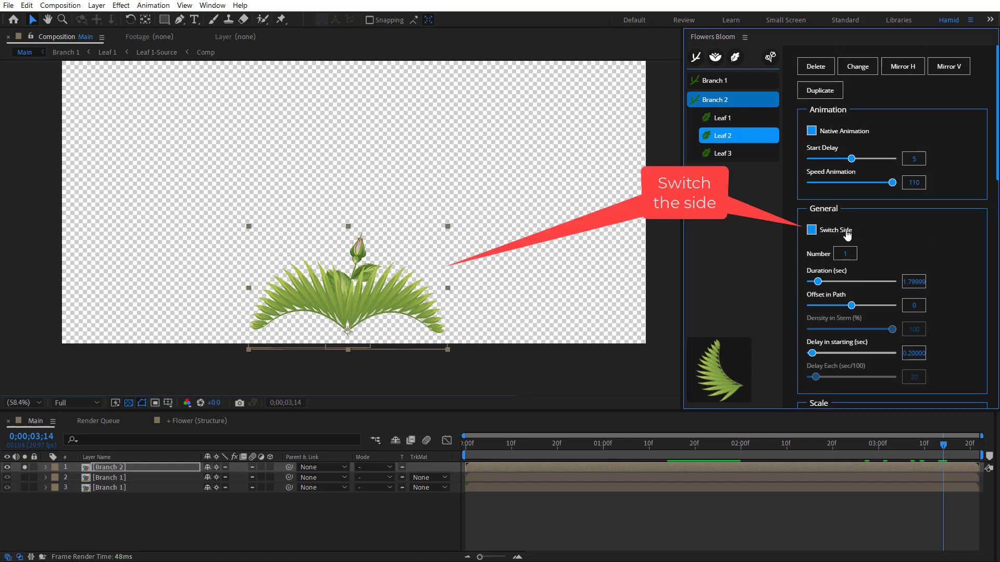
{"action": "left_click_drag", "start_coordinate": [871, 451], "coordinate": [510, 455]}
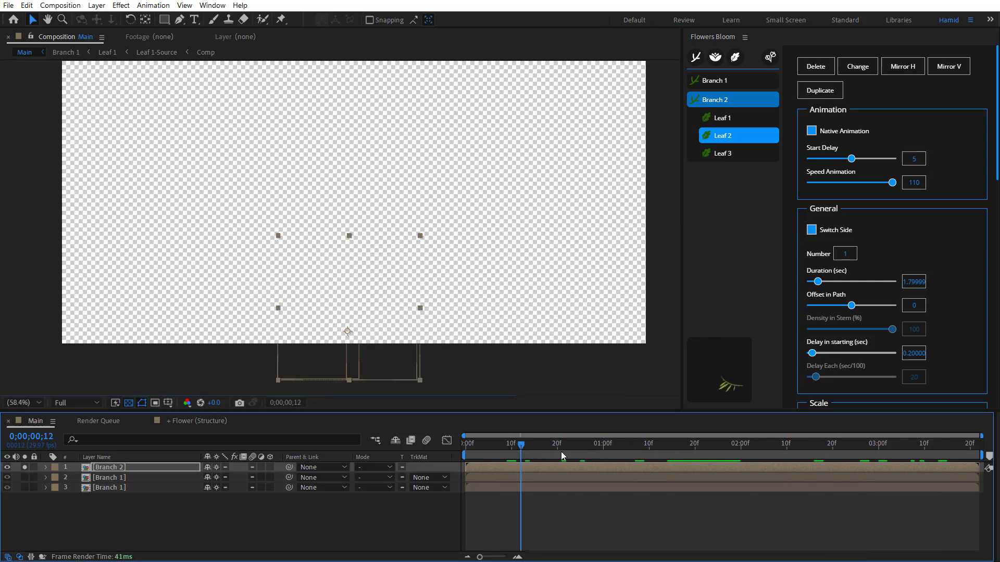
{"action": "left_click_drag", "start_coordinate": [865, 448], "coordinate": [874, 449]}
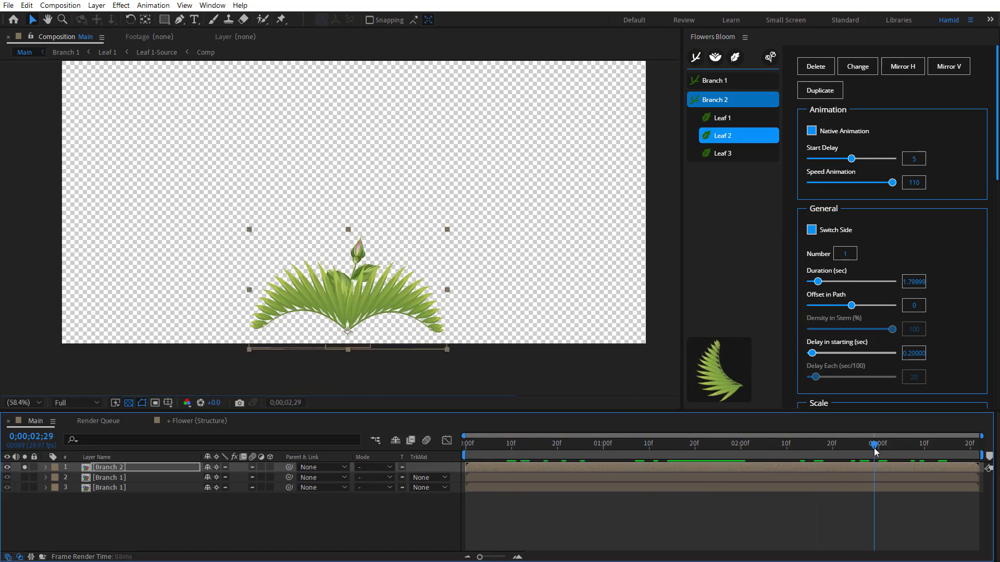
- Unsolo Branch 2, delay the upper Branch 1 and Branch 2 start times, and play the staggered bloom
{"action": "left_click", "coordinate": [24, 467]}
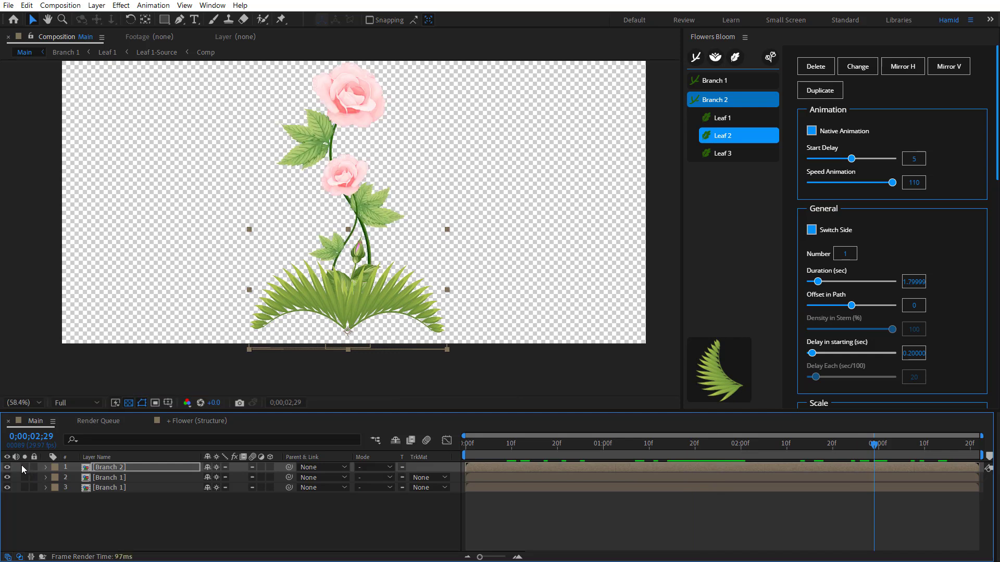
{"action": "left_click", "coordinate": [132, 495]}
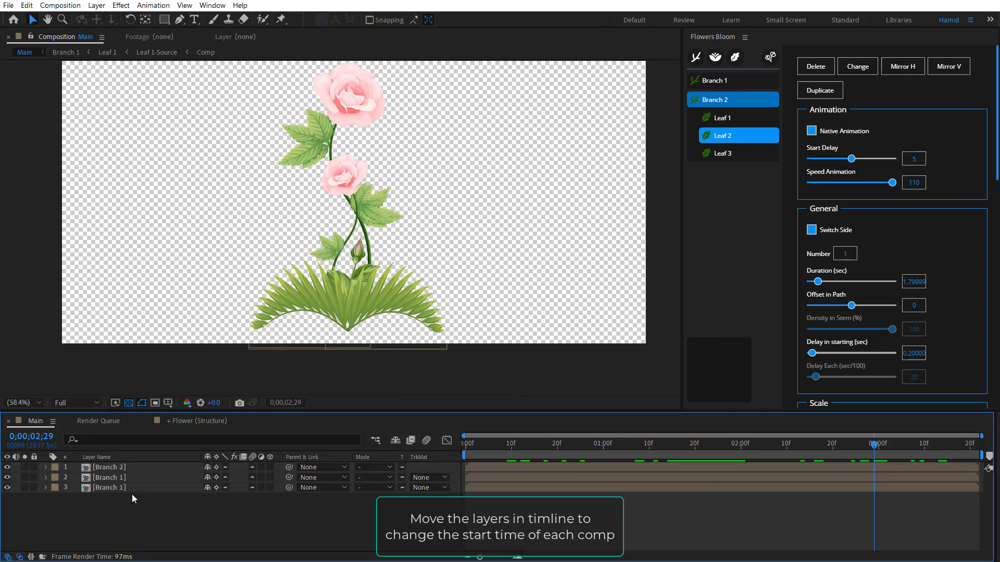
{"action": "left_click", "coordinate": [126, 477]}
{"action": "mouse_move", "coordinate": [506, 477]}
{"action": "left_mouse_down"}
{"action": "mouse_move", "coordinate": [580, 476]}
{"action": "mouse_move", "coordinate": [511, 470]}
{"action": "mouse_move", "coordinate": [524, 470]}
{"action": "left_mouse_up"}
{"action": "left_click", "coordinate": [458, 375]}
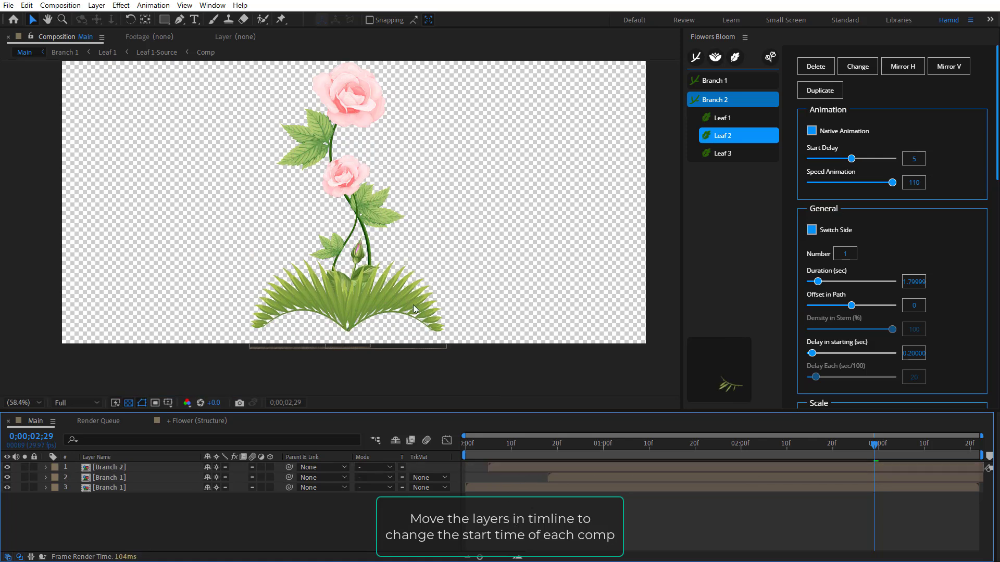
{"action": "key", "text": "comma"}
{"action": "left_click", "coordinate": [488, 487]}
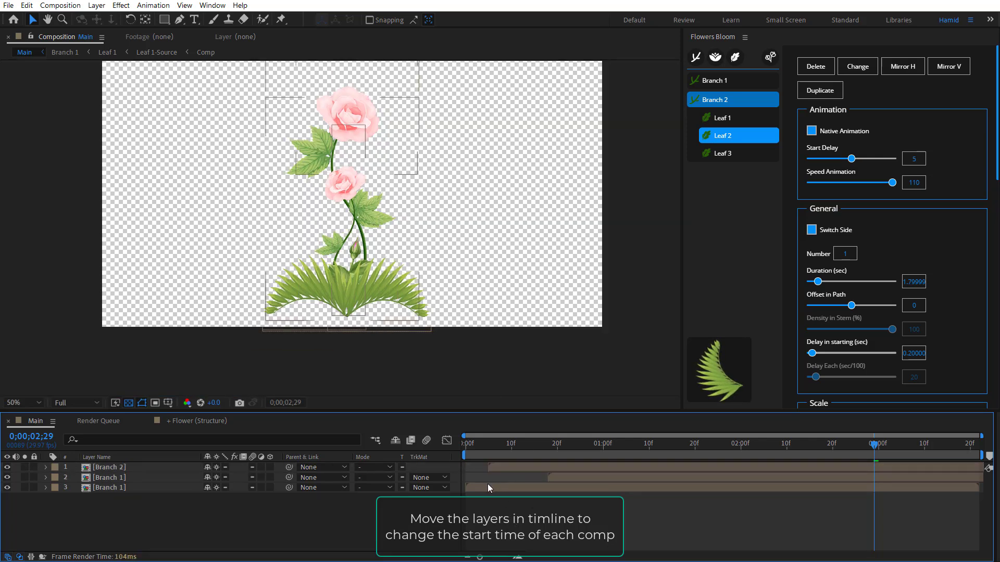
{"action": "left_click", "coordinate": [440, 504]}
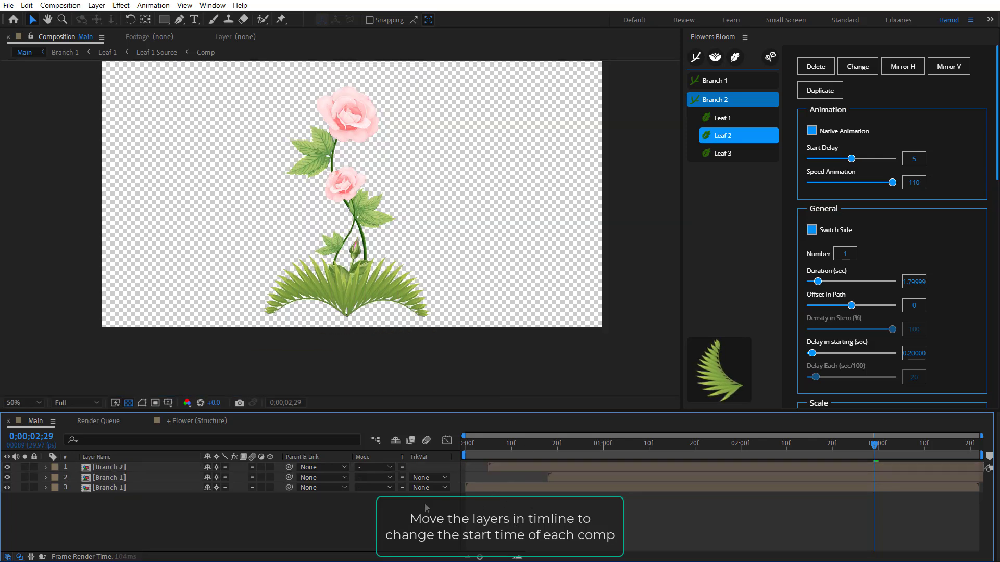
{"action": "key", "text": "space"}
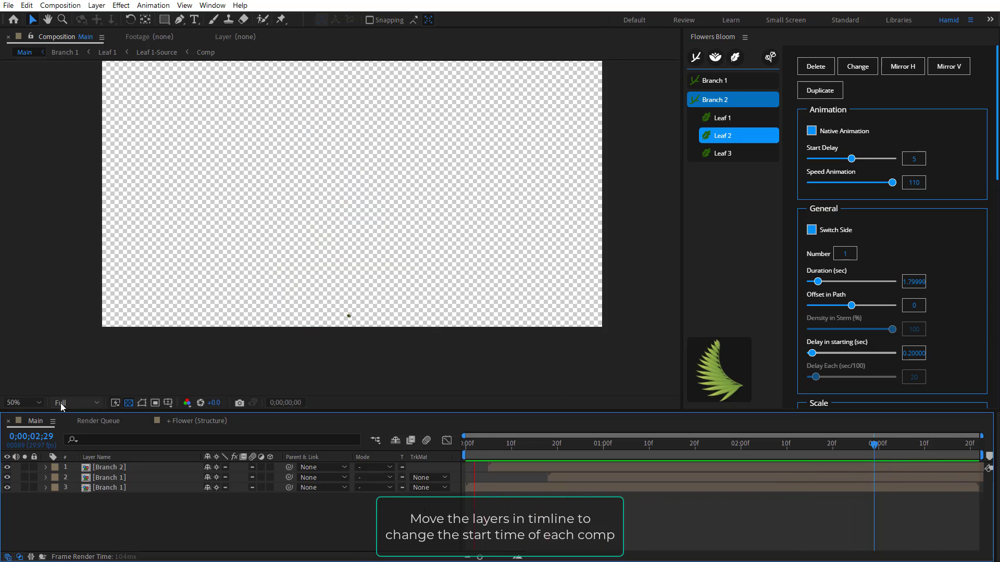
- Set the Main comp viewer magnification to Fit while the bloom preview plays
{"action": "left_click", "coordinate": [32, 402]}
{"action": "left_click", "coordinate": [44, 431]}
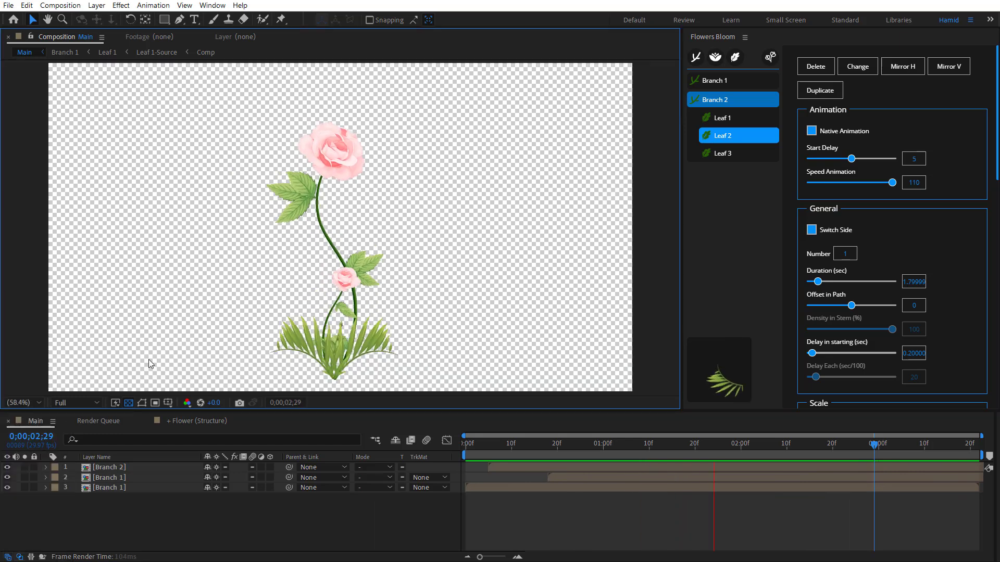